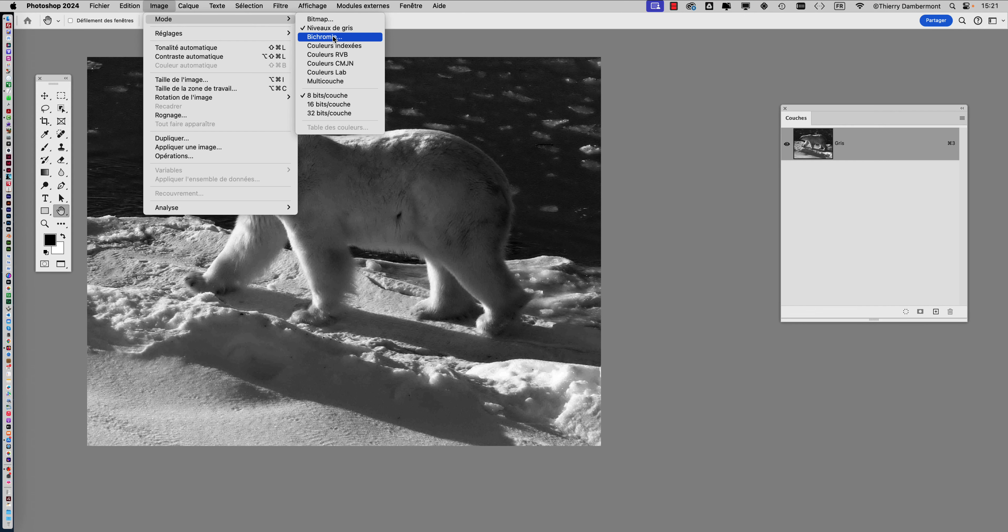
# Step: Convert the grayscale polar bear image to Bichromie mode and set the ink type to Bichromie
pyautogui.click(334, 37)
pyautogui.moveTo(478, 136); pyautogui.dragTo(599, 103)
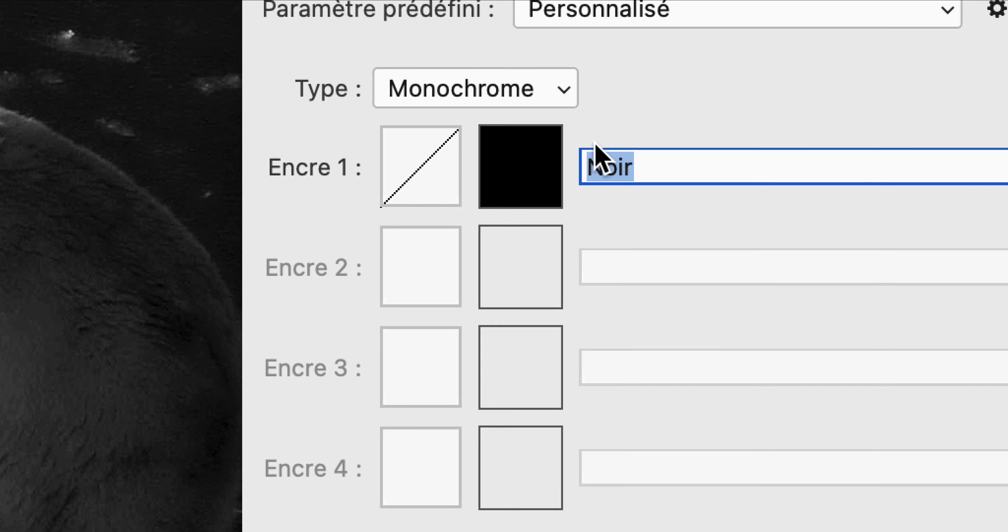
pyautogui.click(617, 73)
pyautogui.click(614, 101)
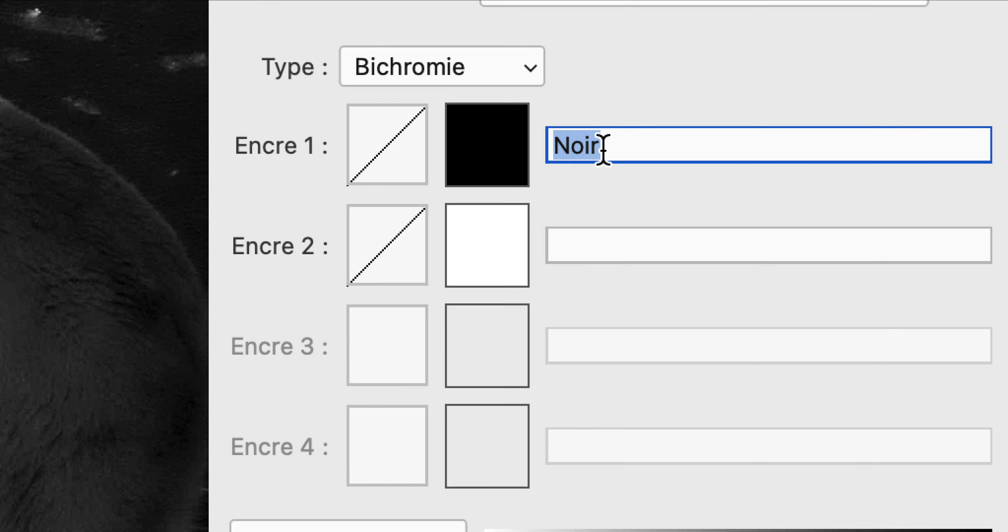
pyautogui.click(603, 149)
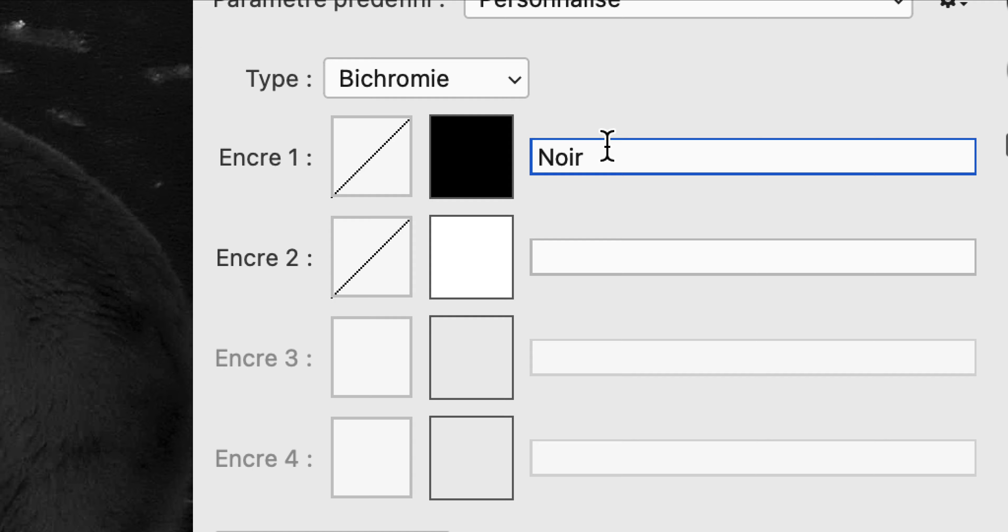
pyautogui.moveTo(607, 145); pyautogui.dragTo(535, 172)
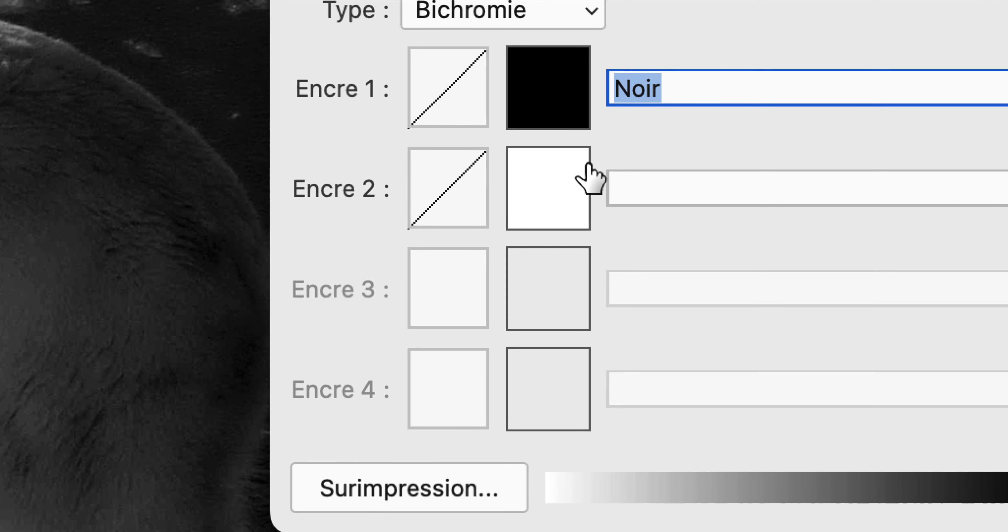
# Step: Set the colour of Encre 2 to the medium green #65dd9b
pyautogui.click(511, 228)
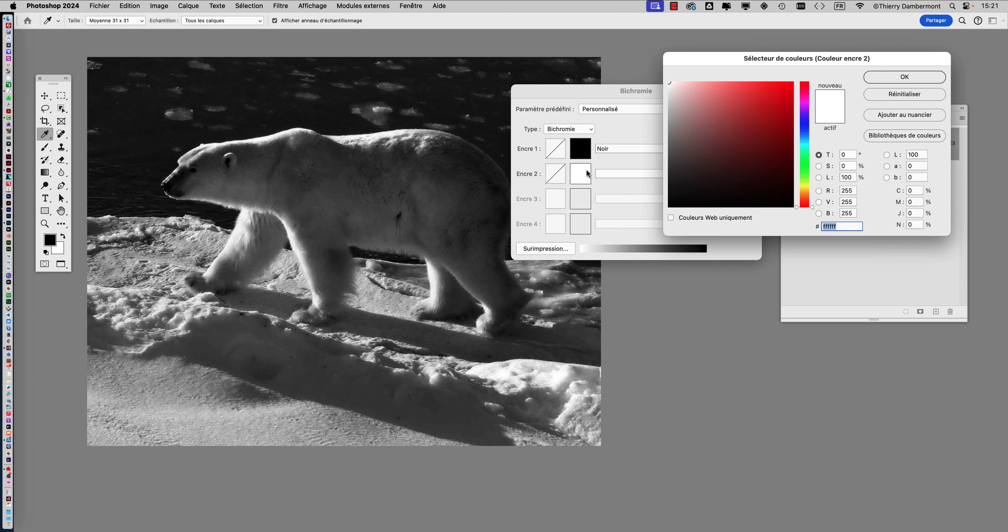
pyautogui.click(805, 156)
pyautogui.click(736, 97)
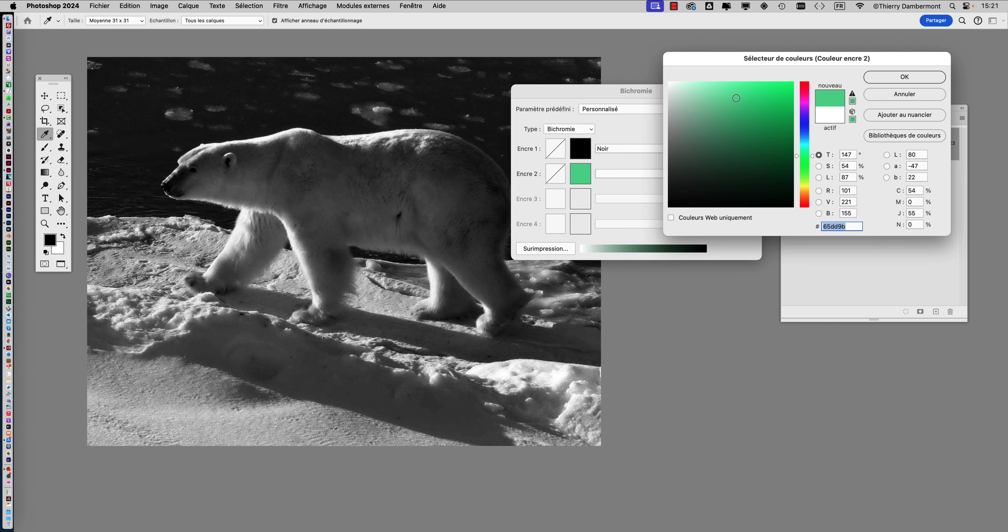
pyautogui.click(905, 77)
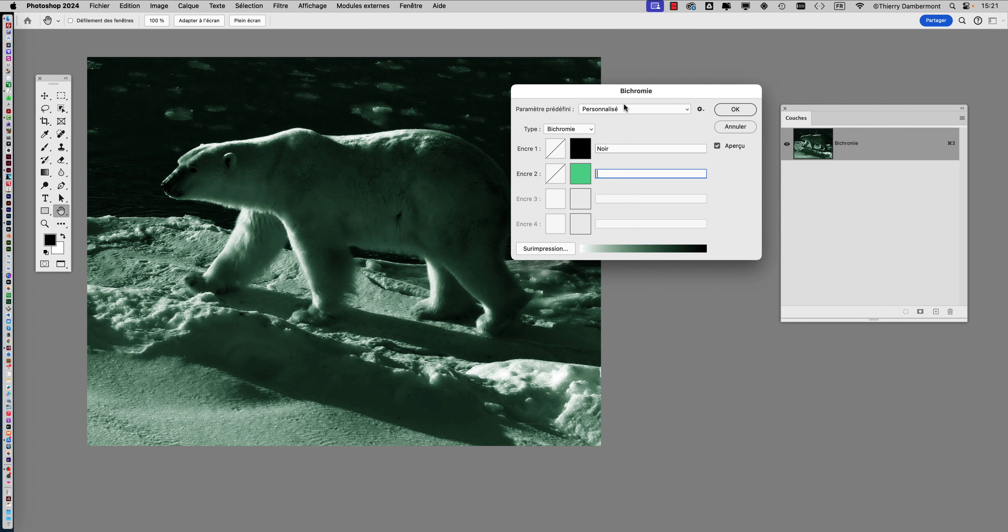
# Step: Reshape the Encre 1 curve so black drops to almost nothing in the light tones and rises steeply in the dark tones
pyautogui.moveTo(635, 91); pyautogui.dragTo(738, 74)
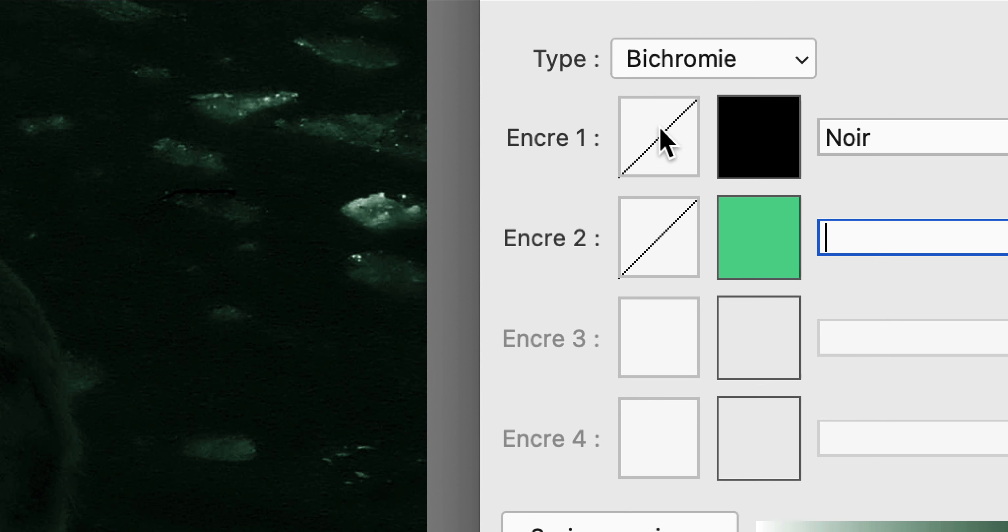
pyautogui.click(662, 131)
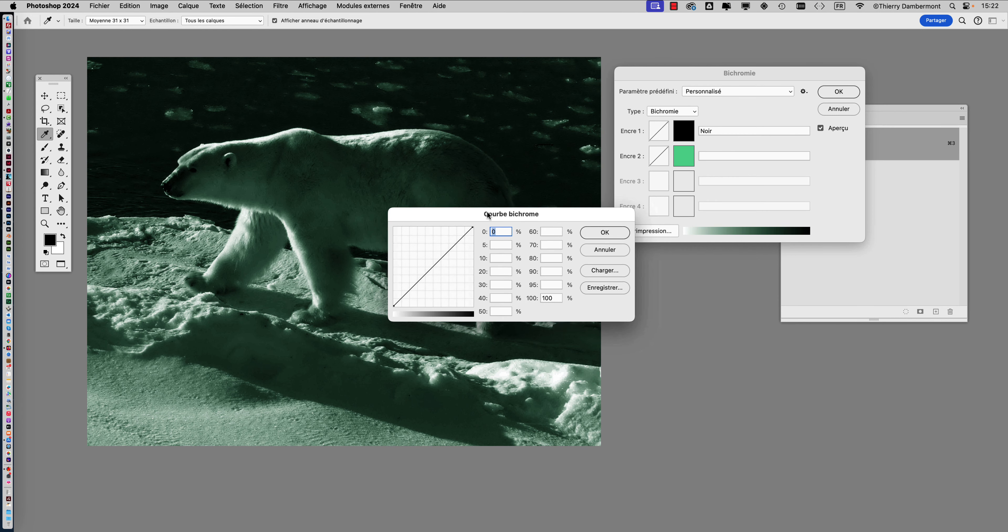
pyautogui.moveTo(485, 217); pyautogui.dragTo(619, 132)
pyautogui.moveTo(586, 164); pyautogui.dragTo(589, 152)
pyautogui.moveTo(564, 189); pyautogui.dragTo(566, 209)
pyautogui.moveTo(591, 157); pyautogui.dragTo(590, 161)
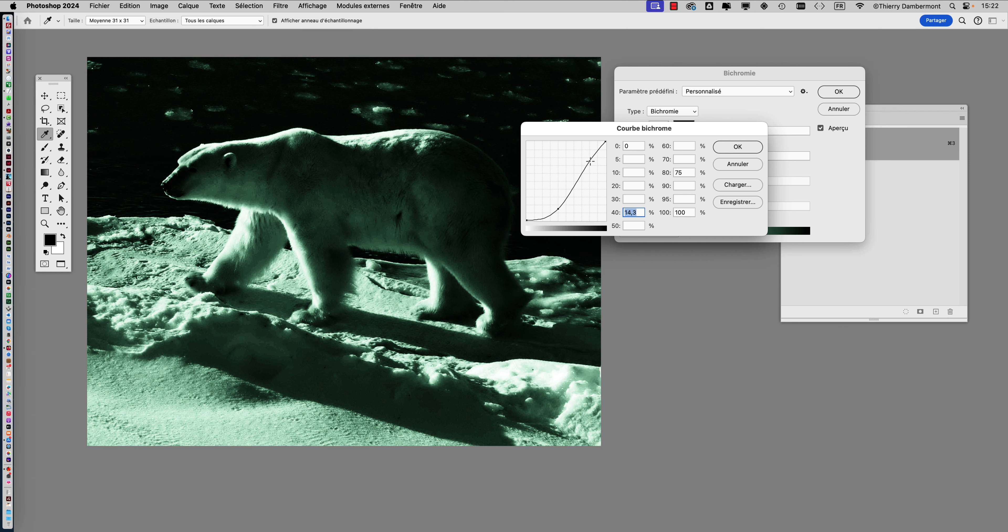
pyautogui.moveTo(560, 208); pyautogui.dragTo(558, 220)
pyautogui.moveTo(582, 177); pyautogui.dragTo(581, 191)
pyautogui.click(731, 145)
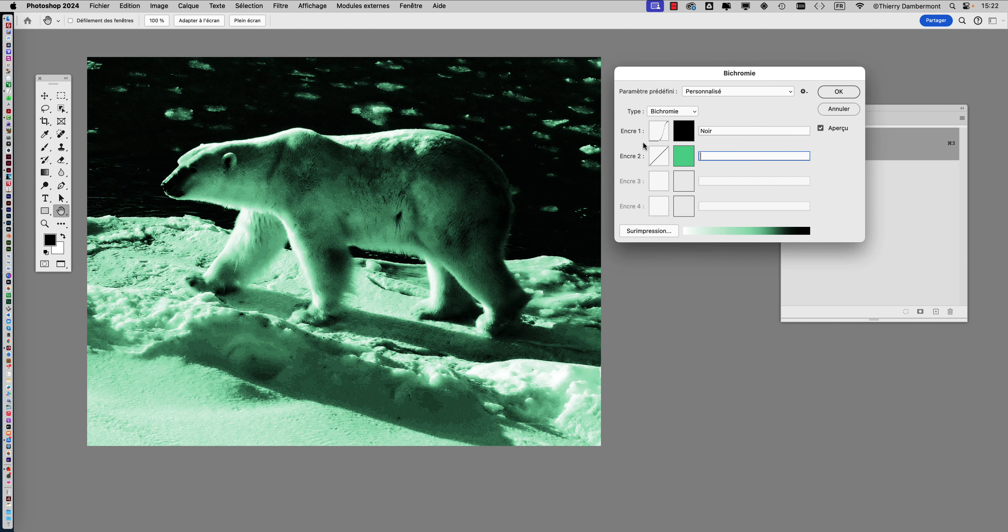
# Step: Reshape the Encre 2 curve, slightly raising the light tones and lowering the dark tones of the green ink
pyautogui.click(692, 157)
pyautogui.click(894, 96)
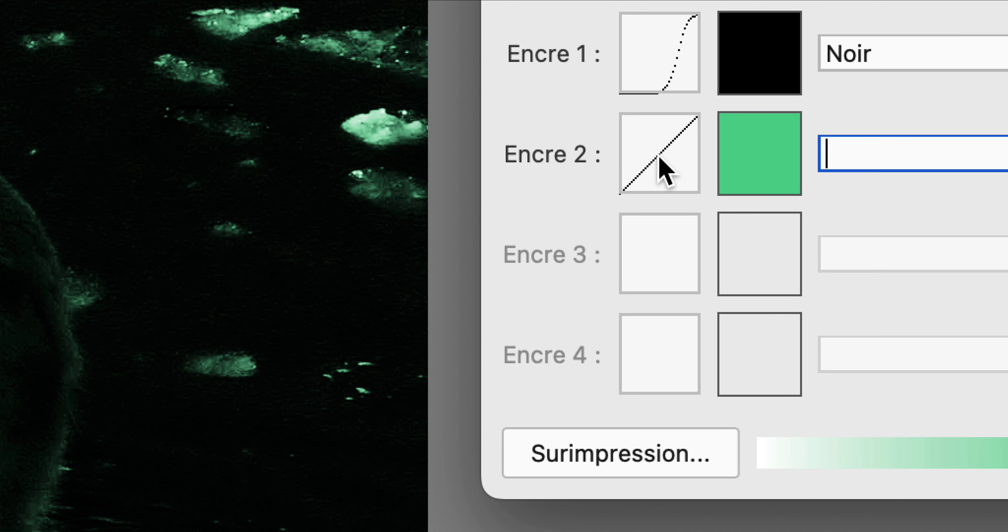
pyautogui.click(660, 157)
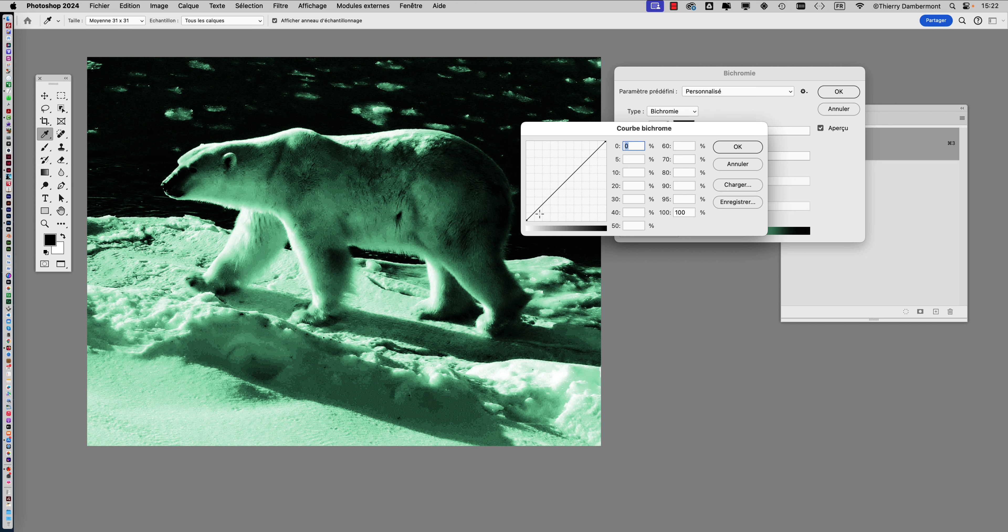
pyautogui.moveTo(542, 204); pyautogui.dragTo(543, 201)
pyautogui.moveTo(582, 163)
pyautogui.mouseDown()
pyautogui.moveTo(586, 176)
pyautogui.moveTo(597, 161)
pyautogui.moveTo(590, 179)
pyautogui.mouseUp()
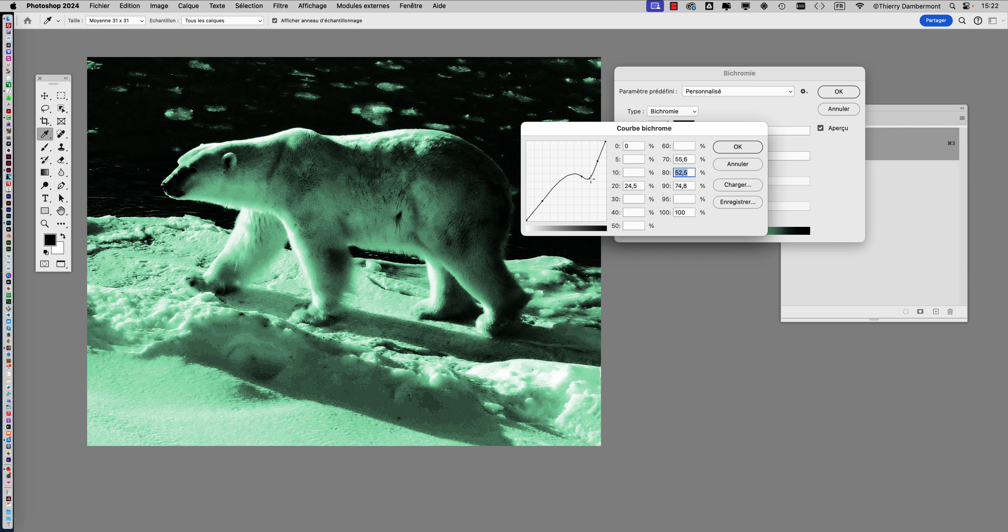
pyautogui.click(760, 147)
# Step: Name Encre 2 "vert" and apply the duotone settings
pyautogui.click(854, 96)
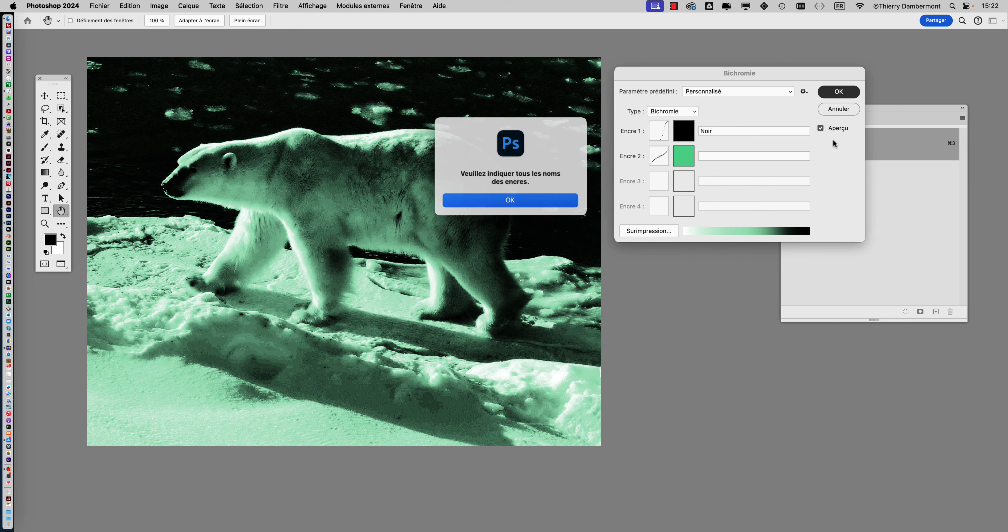
pyautogui.click(563, 195)
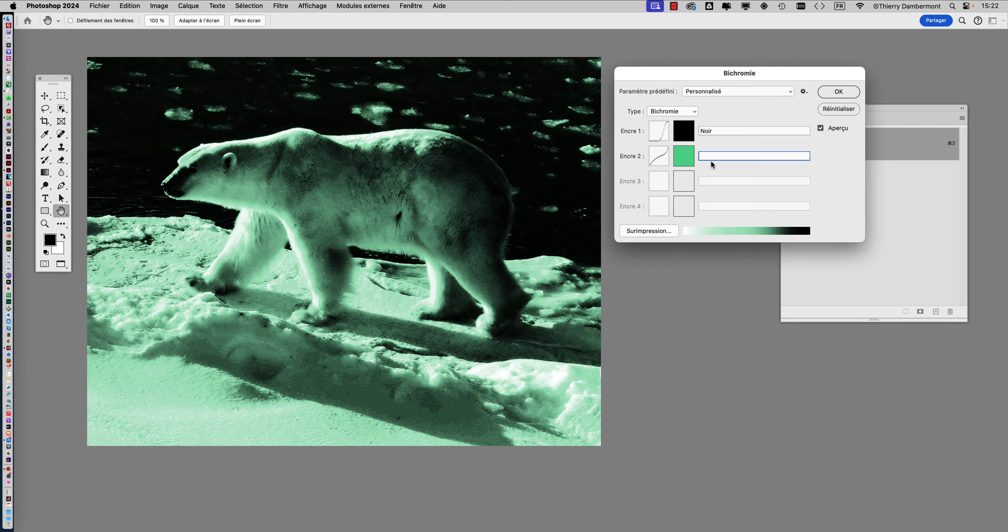
pyautogui.write('vert')
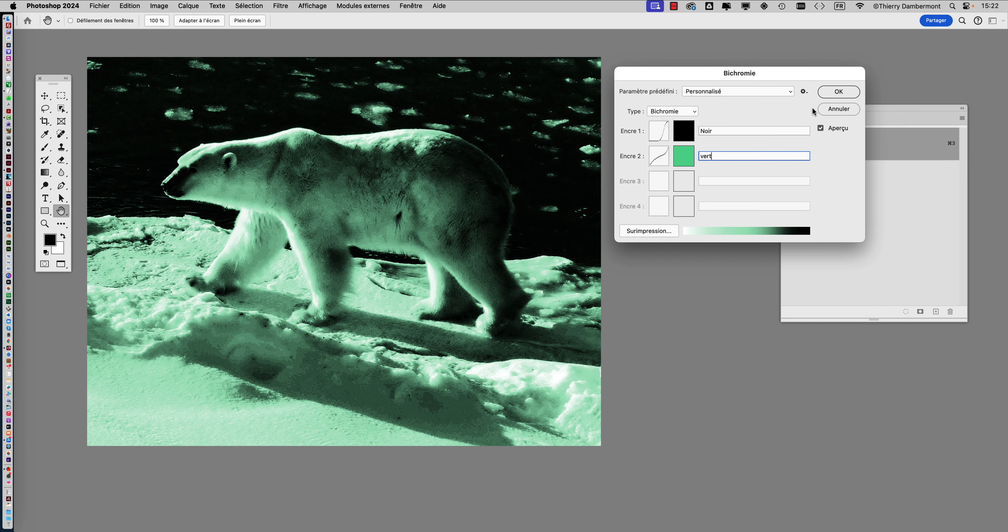
pyautogui.click(837, 92)
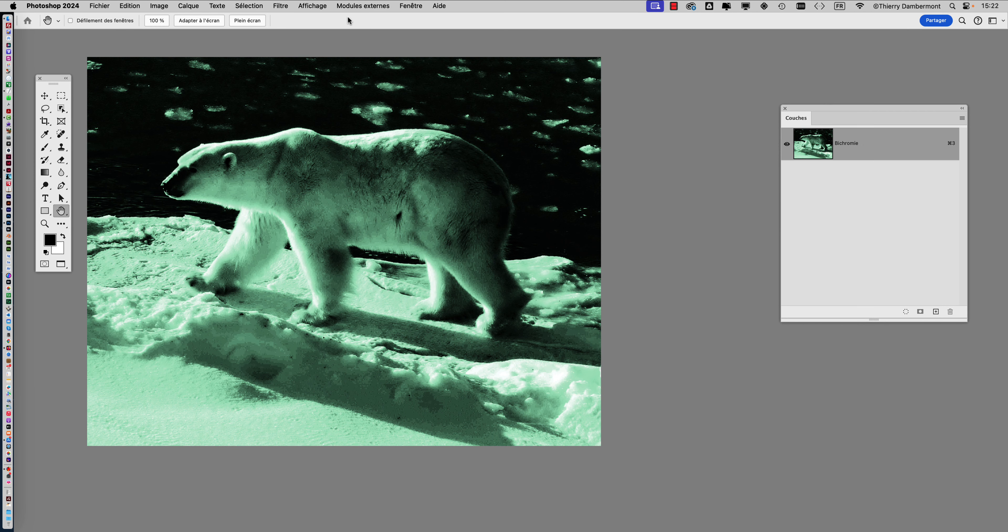
# Step: Brighten the duotone with a Curves adjustment, lifting highlights and midtones and adding a shadow point at input 29, output 49
pyautogui.click(168, 4)
pyautogui.moveTo(181, 35)
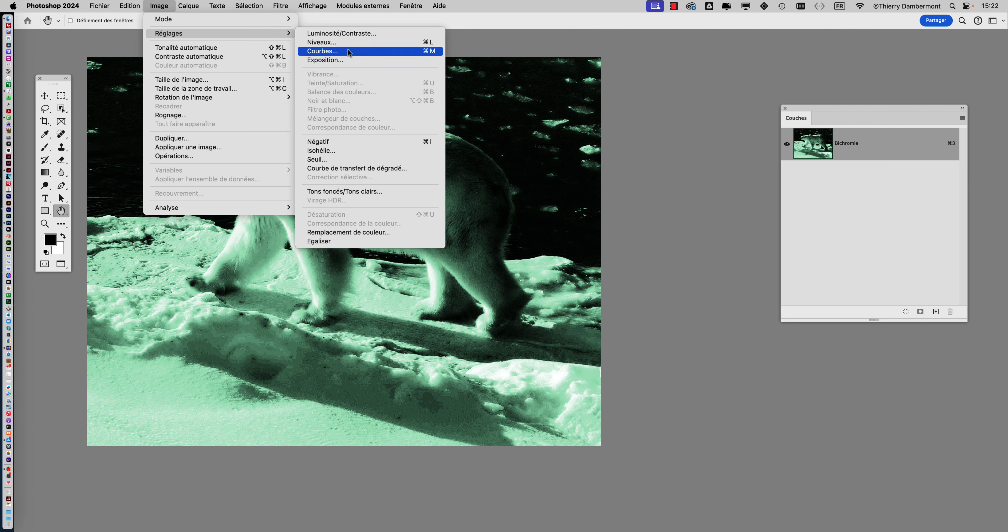
pyautogui.click(349, 52)
pyautogui.moveTo(663, 63); pyautogui.dragTo(666, 120)
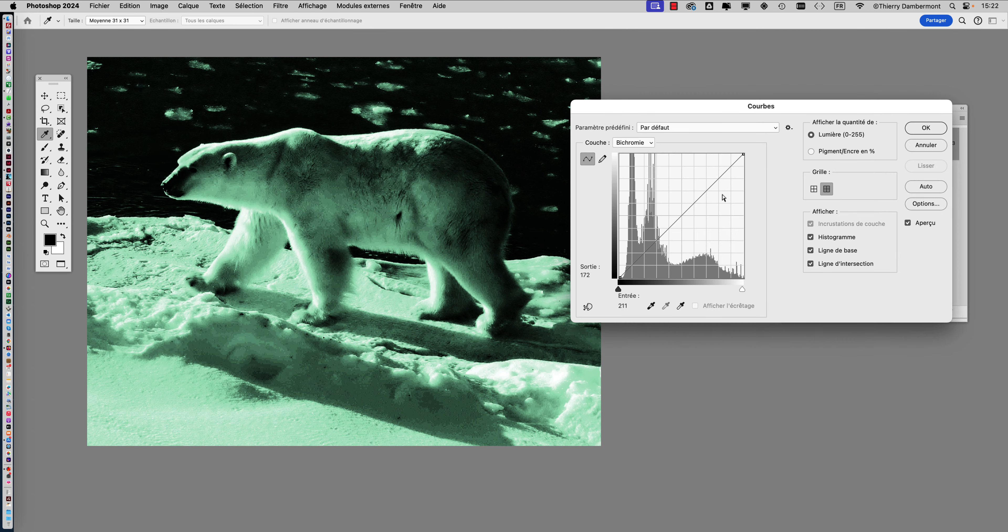
pyautogui.moveTo(715, 185)
pyautogui.mouseDown()
pyautogui.moveTo(713, 197)
pyautogui.moveTo(710, 172)
pyautogui.mouseUp()
pyautogui.moveTo(655, 231)
pyautogui.mouseDown()
pyautogui.moveTo(655, 250)
pyautogui.moveTo(655, 223)
pyautogui.mouseUp()
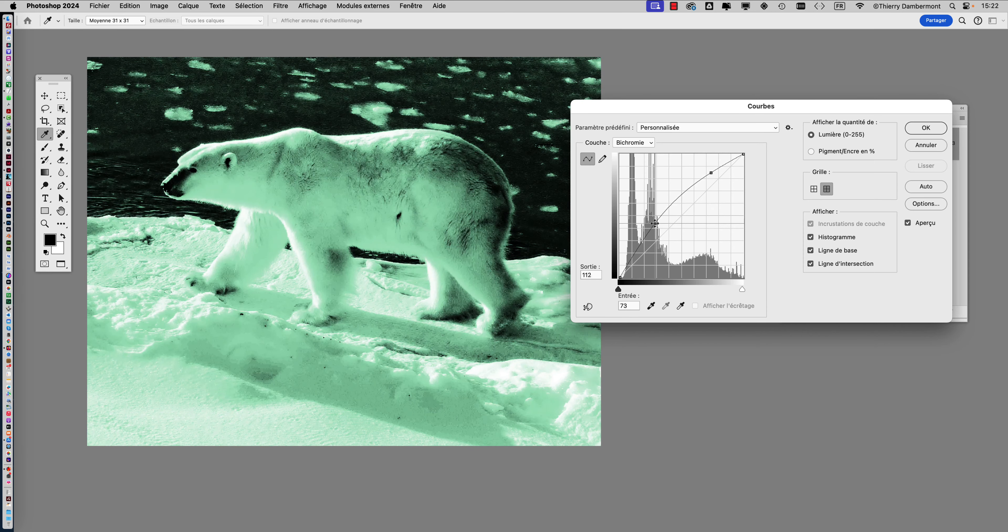
pyautogui.moveTo(711, 173); pyautogui.dragTo(713, 180)
pyautogui.moveTo(656, 223); pyautogui.dragTo(656, 230)
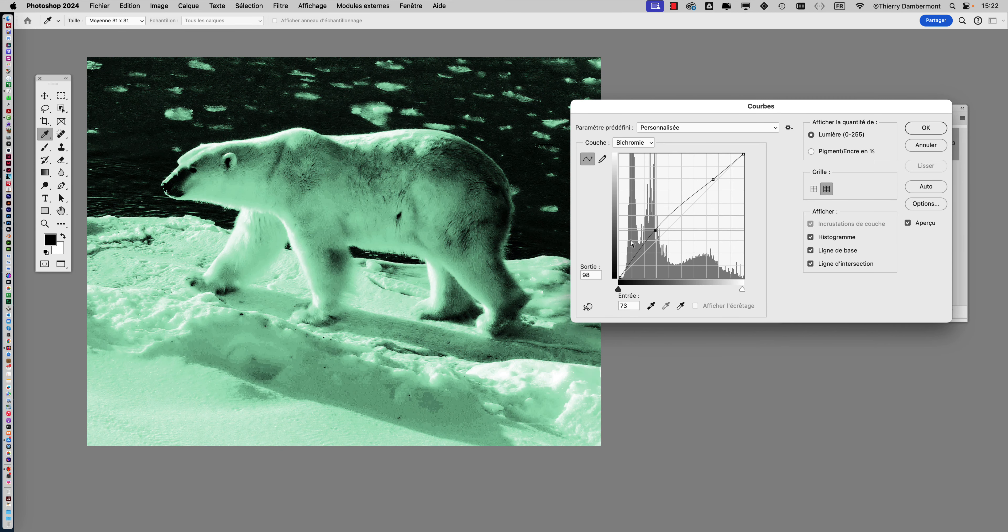
pyautogui.moveTo(655, 232); pyautogui.dragTo(634, 254)
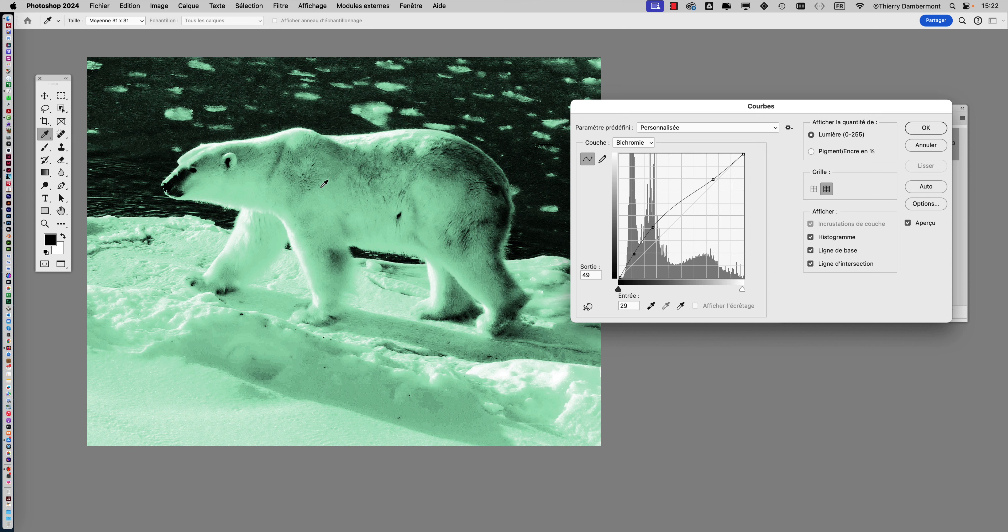
pyautogui.click(926, 128)
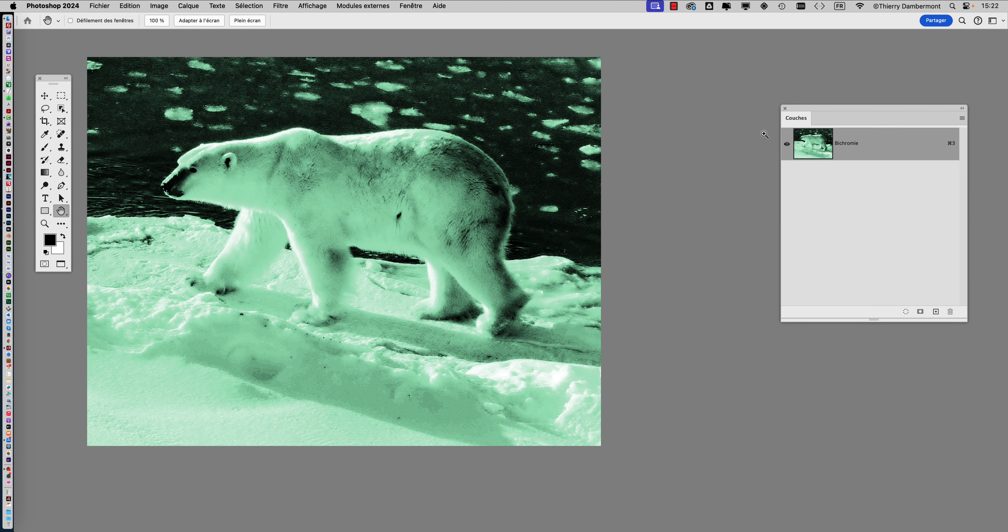
# Step: Save the image under a new name in Photoshop format, inserting "BICHRO-" before "Polar_Bear" in the file name
pyautogui.click(99, 5)
pyautogui.click(149, 113)
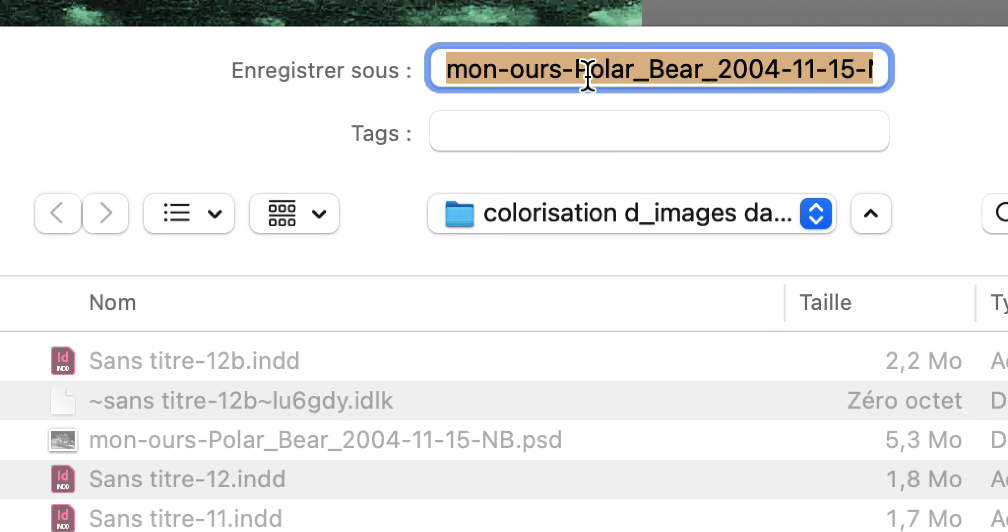
pyautogui.click(583, 70)
pyautogui.press('capslock')
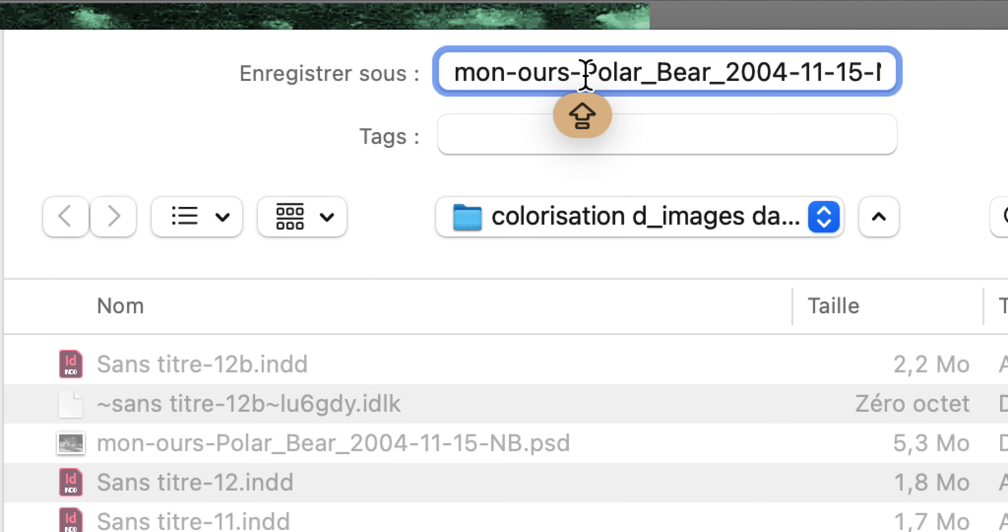
pyautogui.write('BICHRO')
pyautogui.press('capslock')
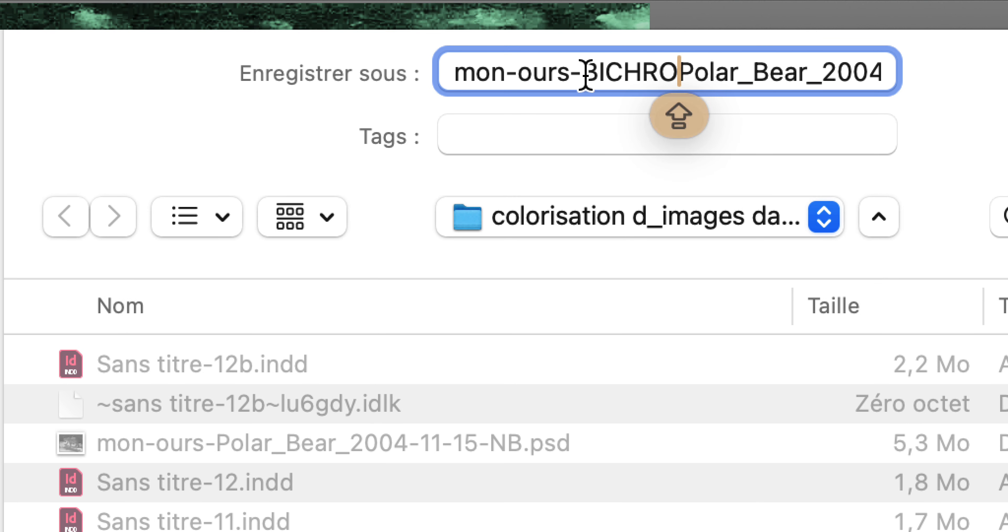
pyautogui.write('-')
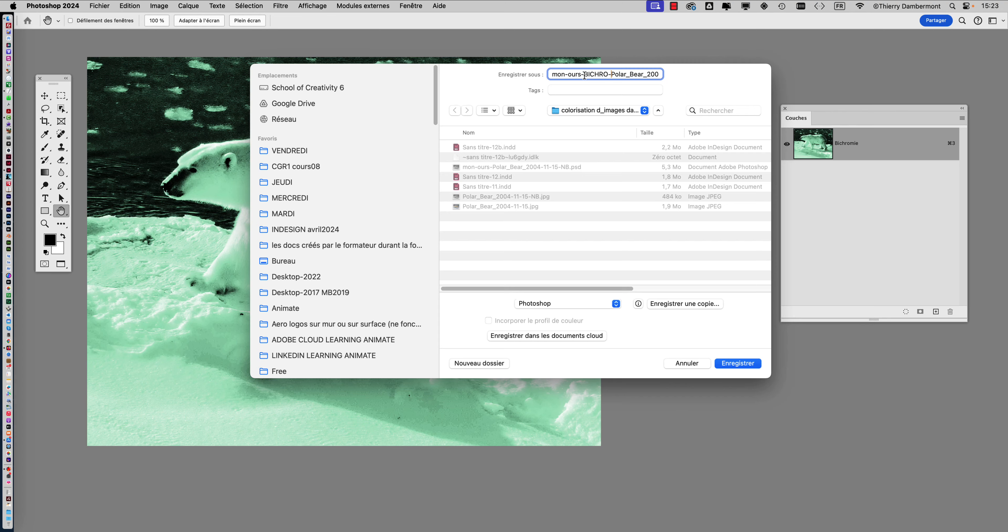
pyautogui.click(746, 362)
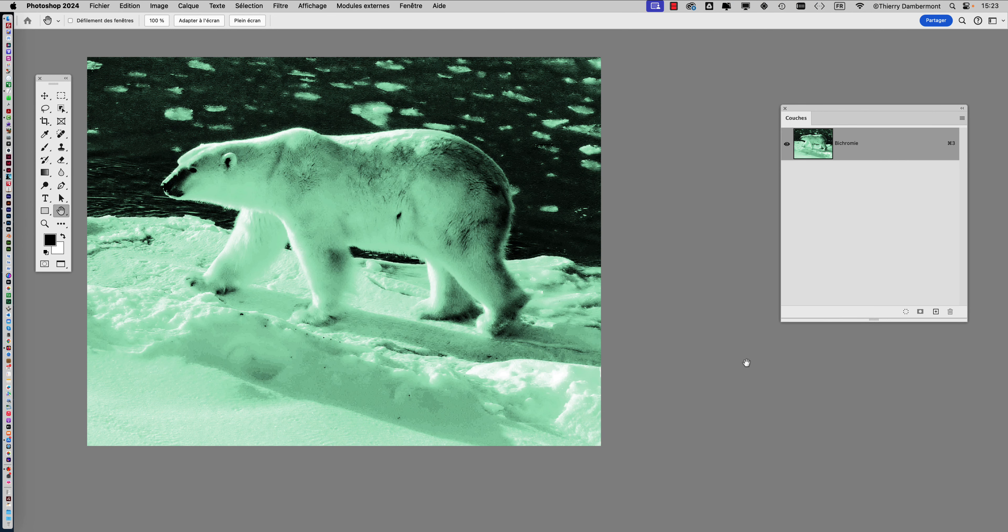
# Step: Reopen the image's duotone settings, name Encre 1 "PANTONE BLACK" and begin the Encre 2 name with "PANTONE"
pyautogui.click(149, 5)
pyautogui.moveTo(157, 24)
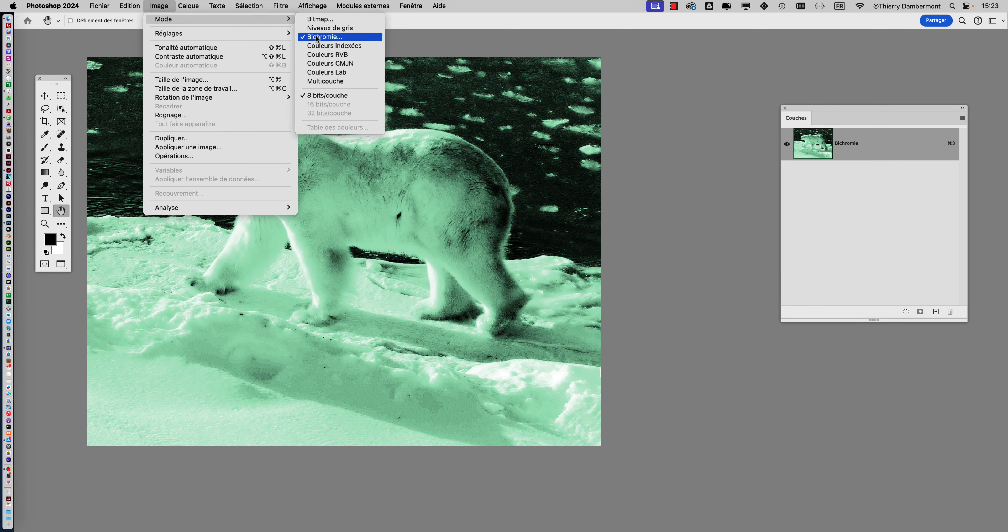
pyautogui.click(325, 36)
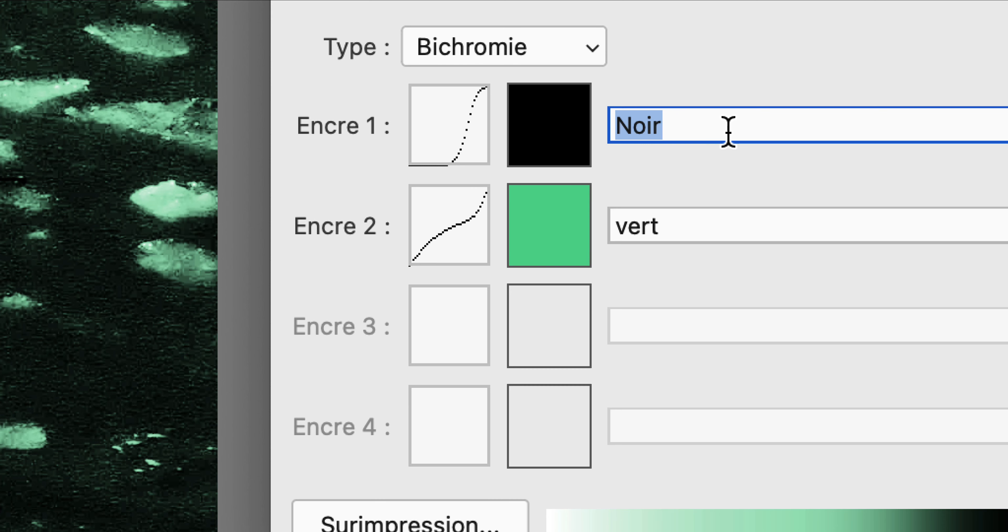
pyautogui.write('PANTONE BLA')
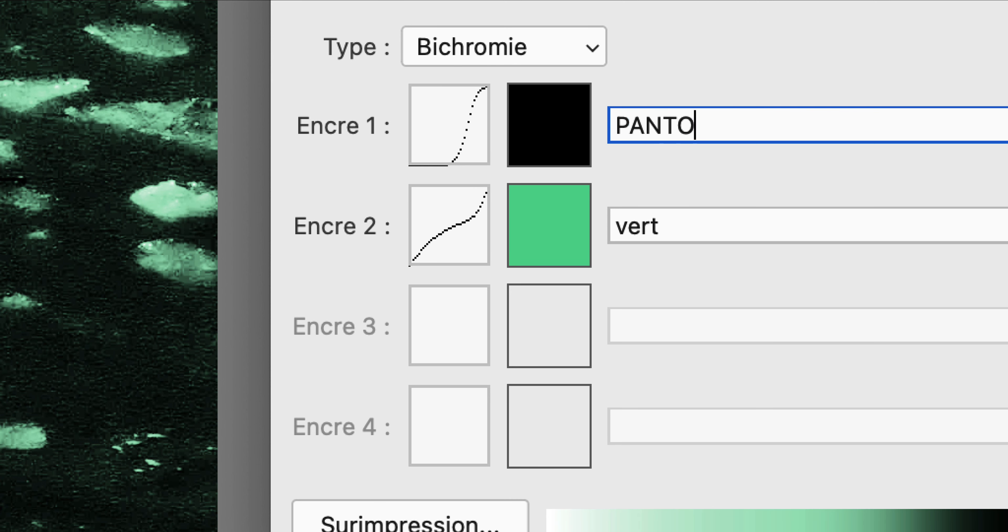
pyautogui.write('CK')
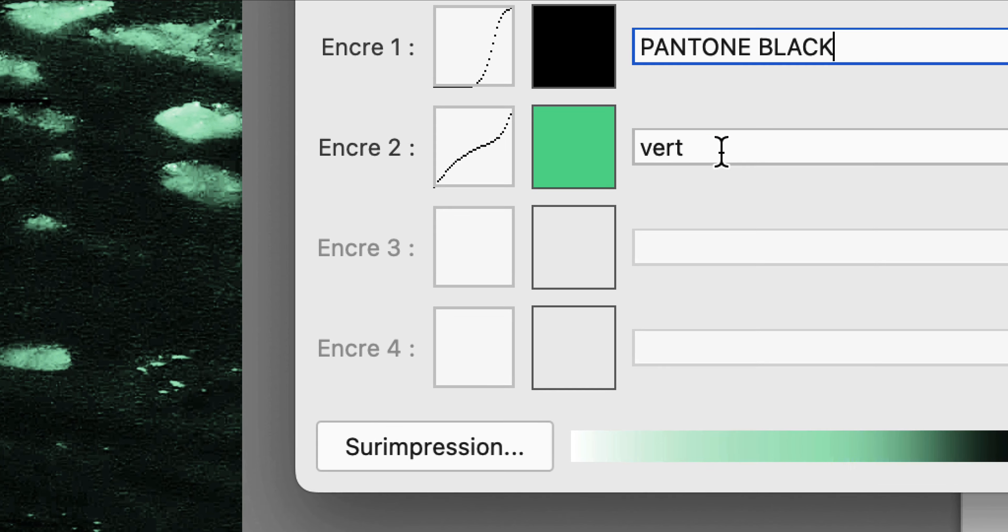
pyautogui.moveTo(688, 227); pyautogui.dragTo(616, 221)
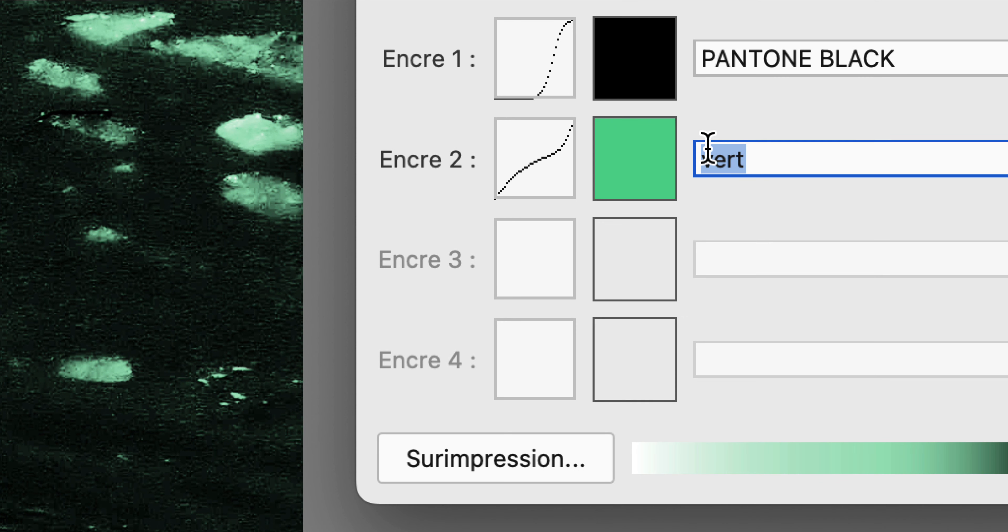
pyautogui.write('PANTONE')
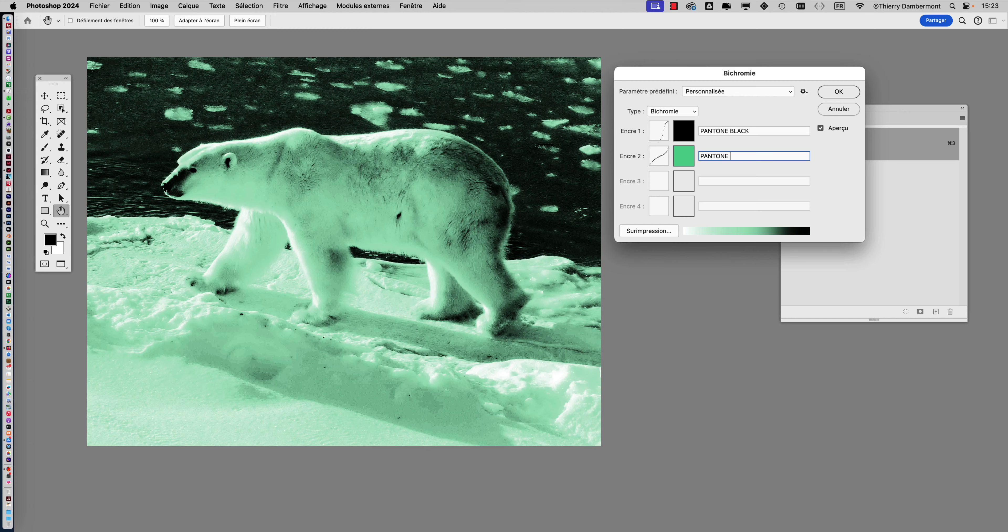
# Step: Switch to Firefox, search the web for "PANTONE VERT" in a new tab and look up the Greenery Pantone reference
pyautogui.click(22, 349)
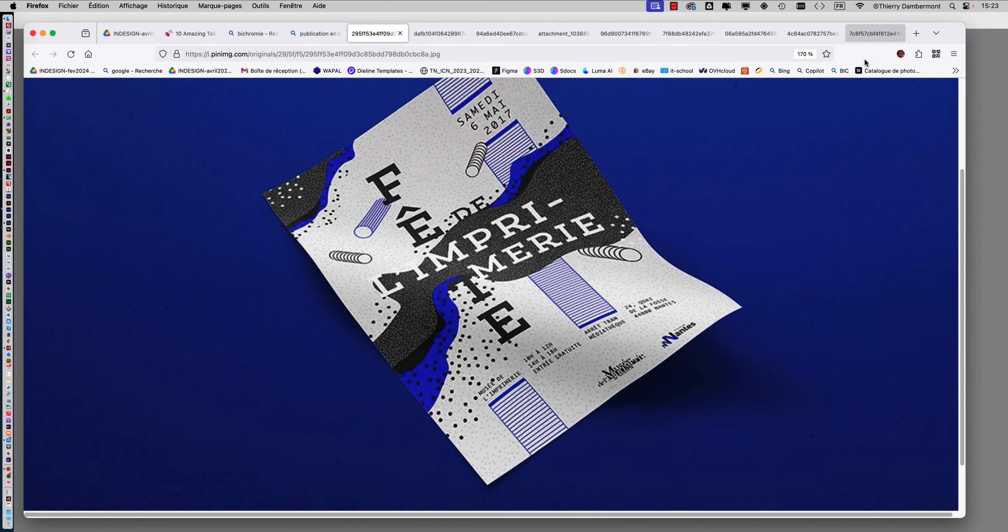
pyautogui.click(918, 35)
pyautogui.write('PA')
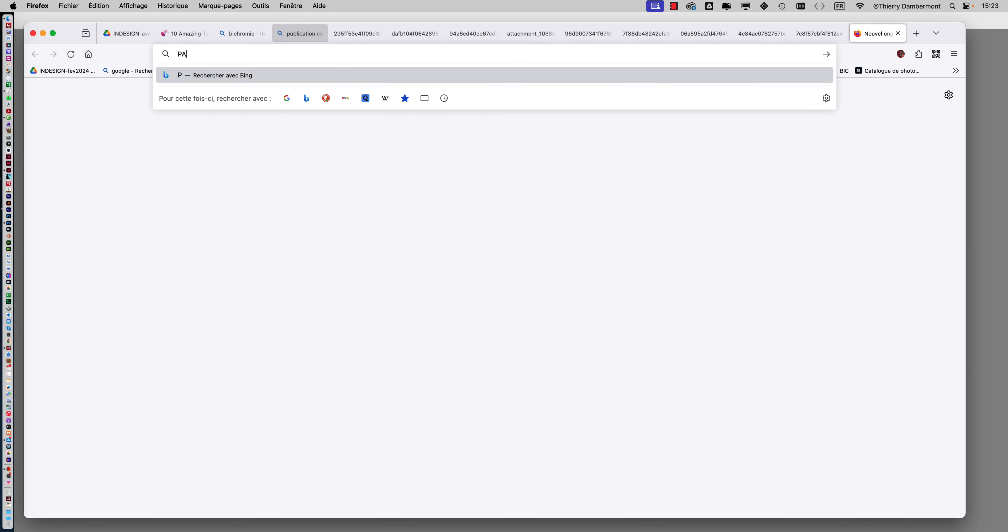
pyautogui.write('NTONE VERT')
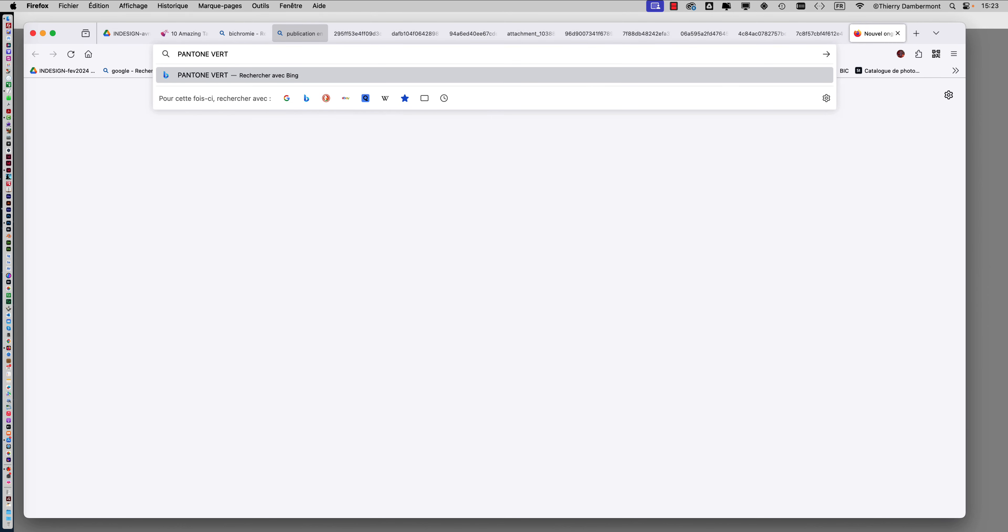
pyautogui.press('Return')
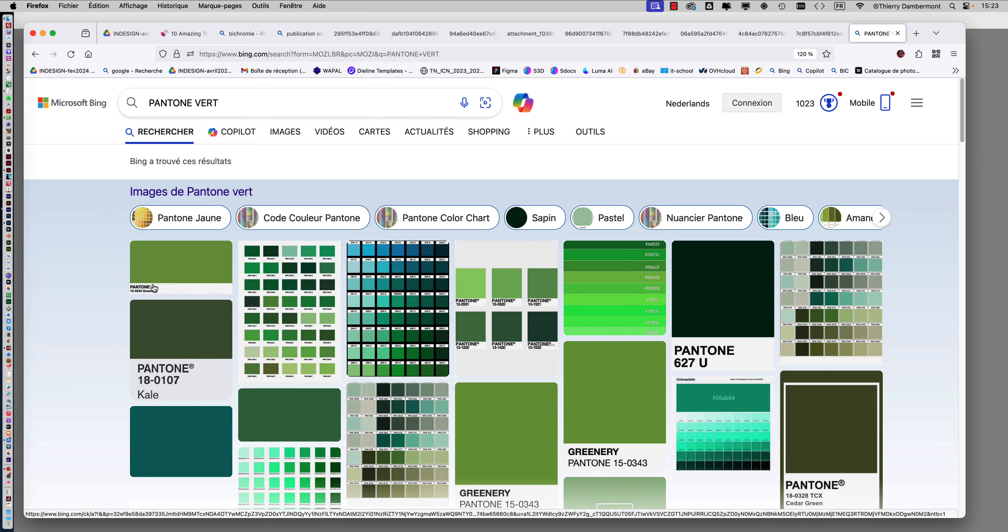
pyautogui.click(154, 288)
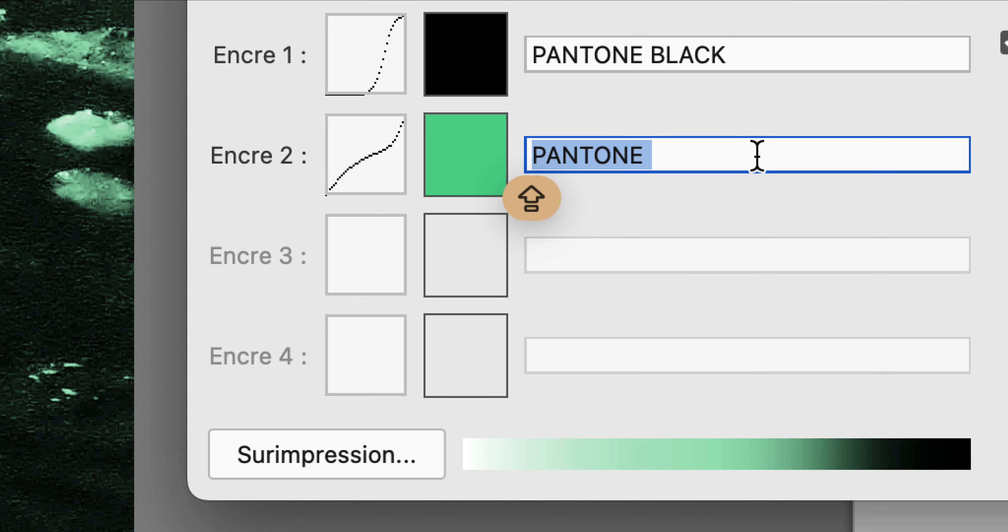
# Step: Complete the Encre 2 name as "PANTONE 15-0343" in Photoshop, apply the duotone settings and save the image
pyautogui.click(758, 156)
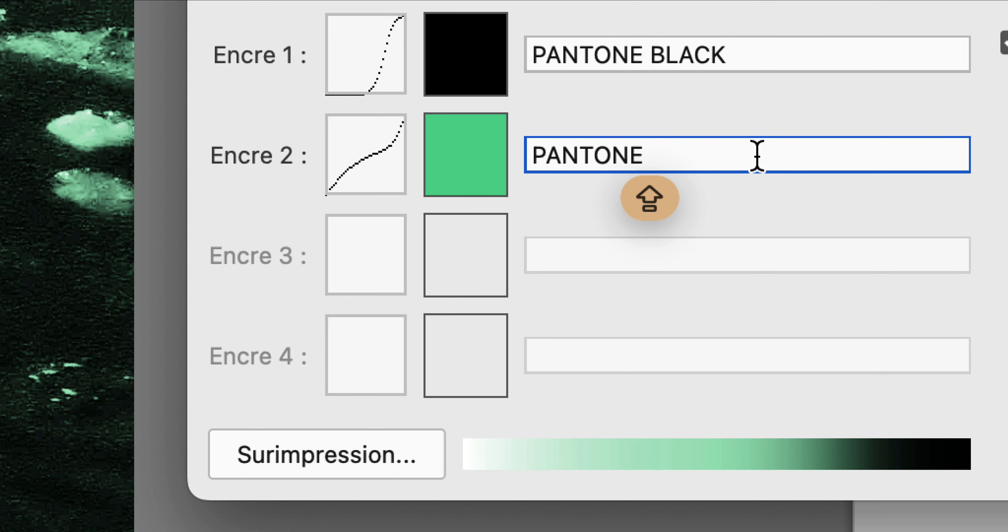
pyautogui.write('15-0343')
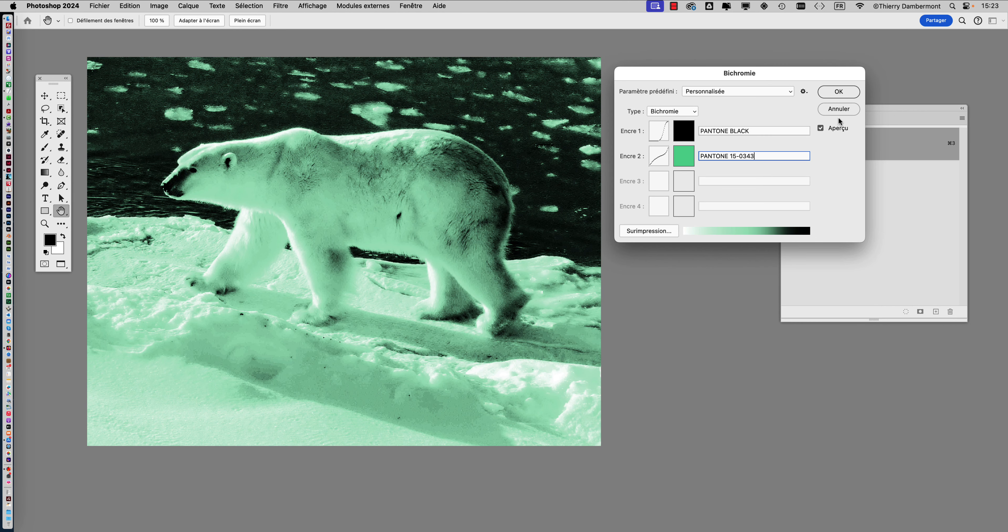
pyautogui.click(839, 94)
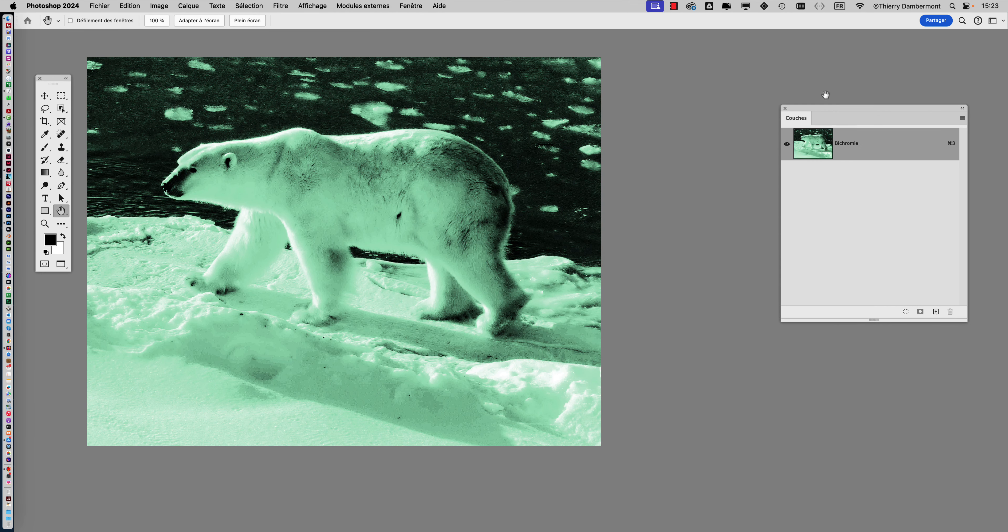
pyautogui.click(87, 6)
pyautogui.click(127, 107)
# Step: Switch to InDesign and create a new print document from the Lettre preset, 215.9 x 279.4 mm
pyautogui.press('super+Tab')
pyautogui.click(462, 273)
pyautogui.click(85, 5)
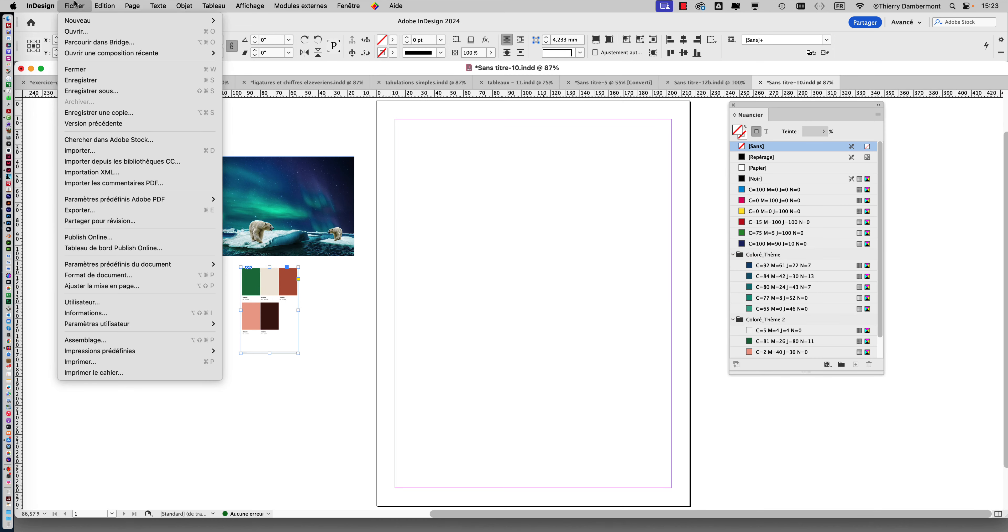
pyautogui.moveTo(87, 22)
pyautogui.click(244, 21)
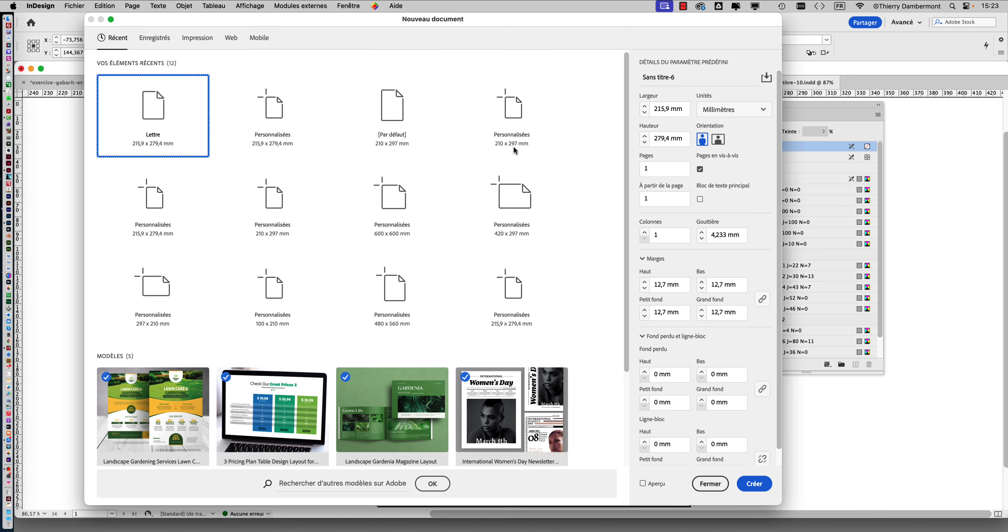
pyautogui.click(198, 37)
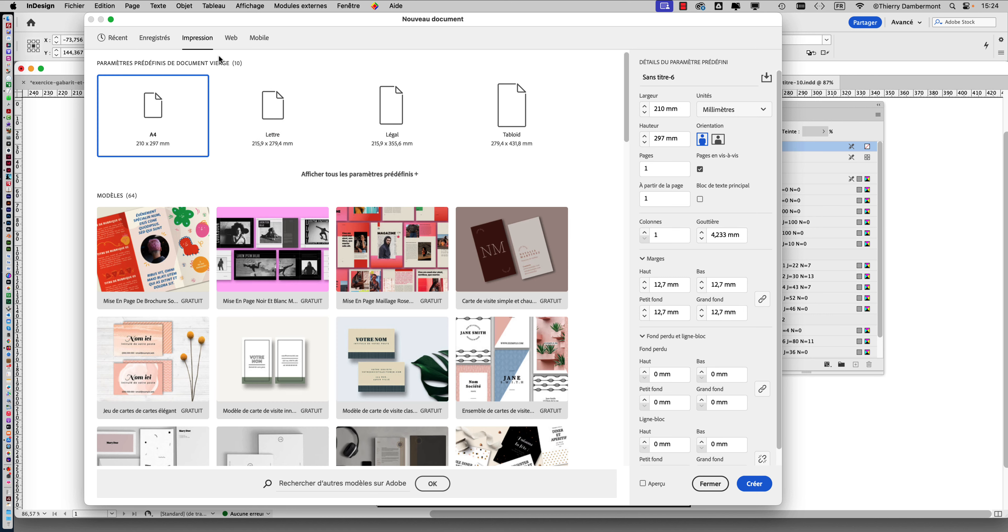
pyautogui.click(279, 115)
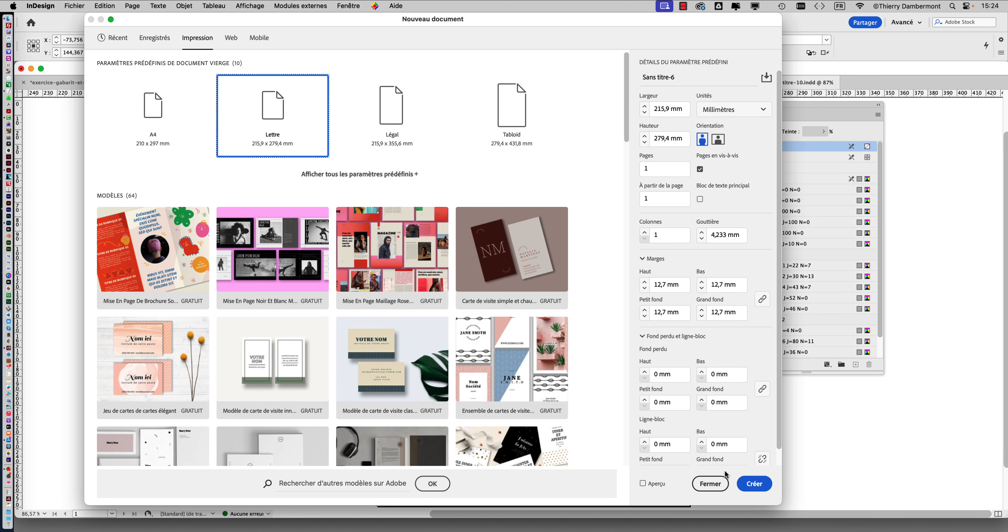
pyautogui.click(754, 484)
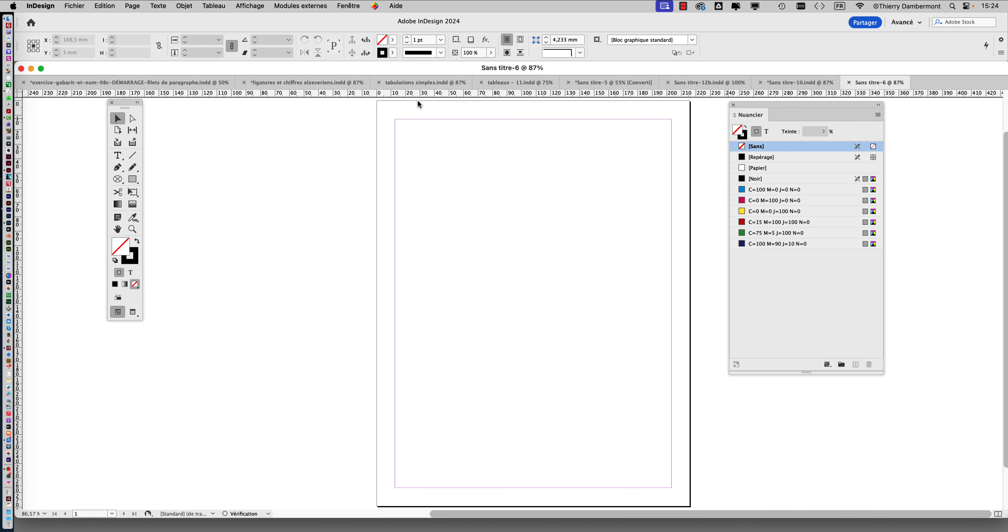
# Step: Place mon-ours-BICHRO-Polar_Bear_2004-11-15-NB.psd in the upper half of the page, about 169 mm wide and 128 mm high
pyautogui.click(74, 5)
pyautogui.moveTo(92, 203)
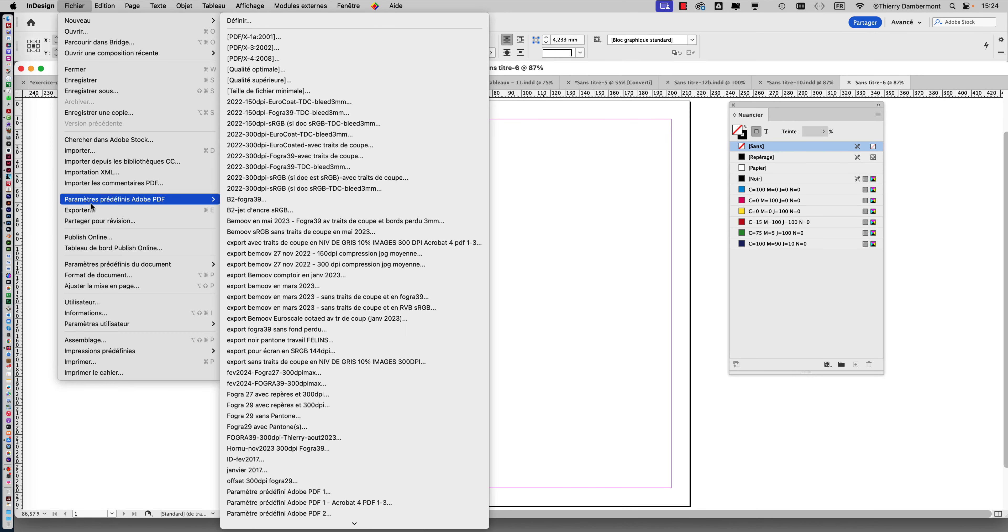
pyautogui.click(92, 155)
pyautogui.click(368, 94)
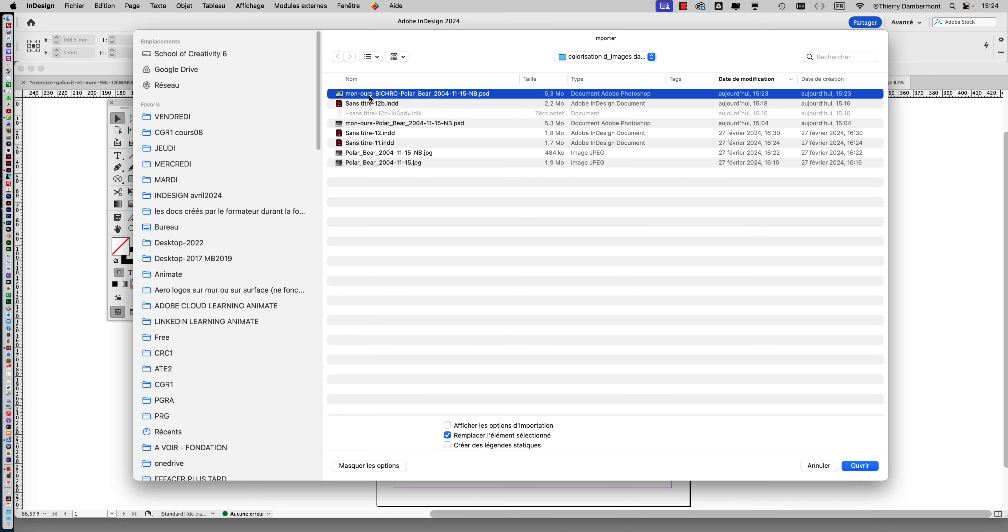
pyautogui.click(862, 470)
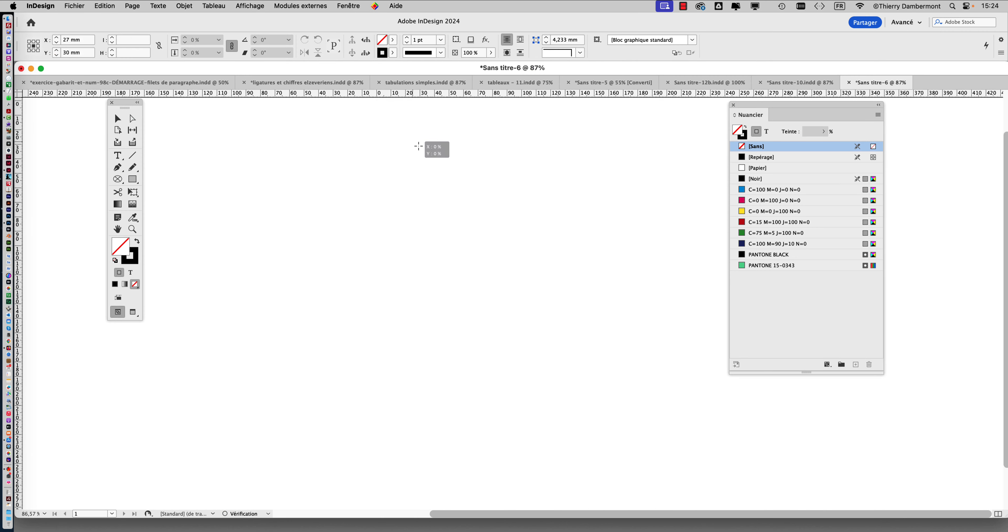
pyautogui.moveTo(413, 141); pyautogui.dragTo(597, 327)
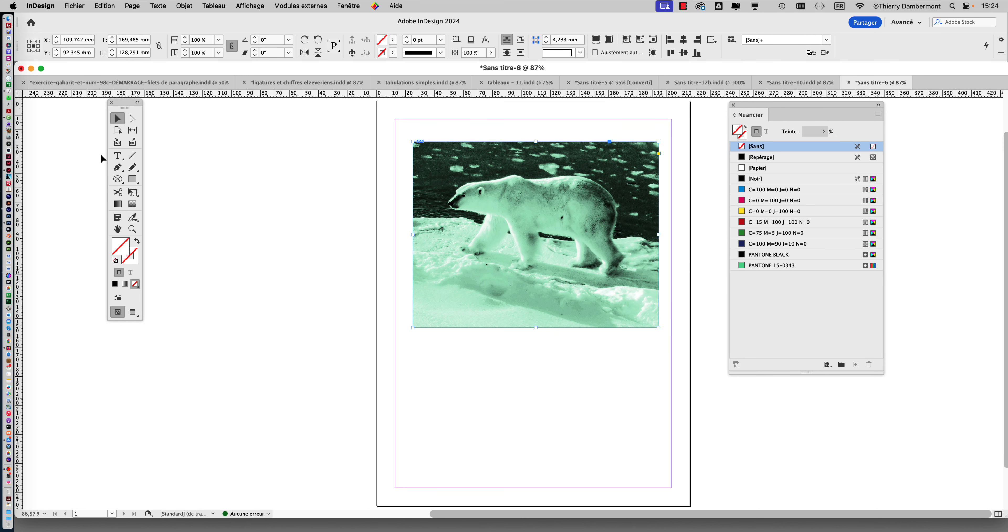
# Step: Add a text frame below the bear image's left part containing "texte" and set its font size to 60 pt
pyautogui.click(117, 155)
pyautogui.moveTo(418, 345); pyautogui.dragTo(553, 391)
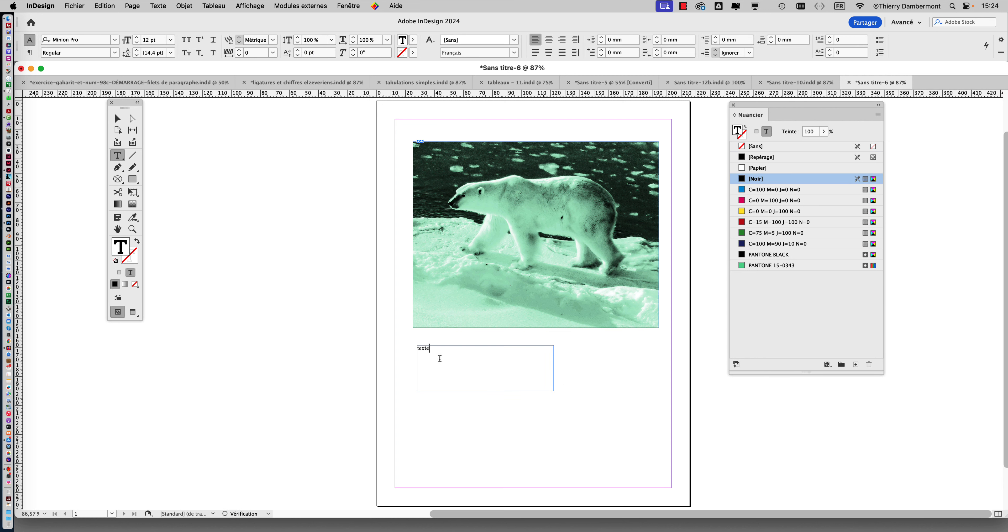
pyautogui.press('super+a')
pyautogui.keyDown('shift'); pyautogui.click(137, 36); pyautogui.keyUp('shift')
pyautogui.keyDown('shift'); pyautogui.click(136, 37); pyautogui.keyUp('shift')
pyautogui.keyDown('shift'); pyautogui.click(137, 37); pyautogui.keyUp('shift')
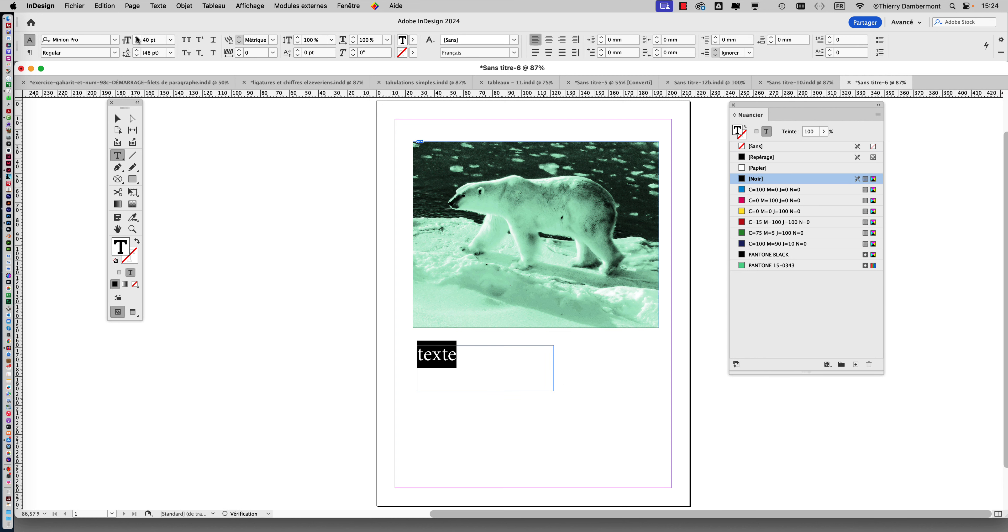
pyautogui.keyDown('shift'); pyautogui.click(136, 37); pyautogui.keyUp('shift')
pyautogui.keyDown('shift'); pyautogui.click(136, 37); pyautogui.keyUp('shift')
# Step: Colour the word "texte" with the PANTONE 15-0343 swatch and deselect the frame
pyautogui.click(800, 254)
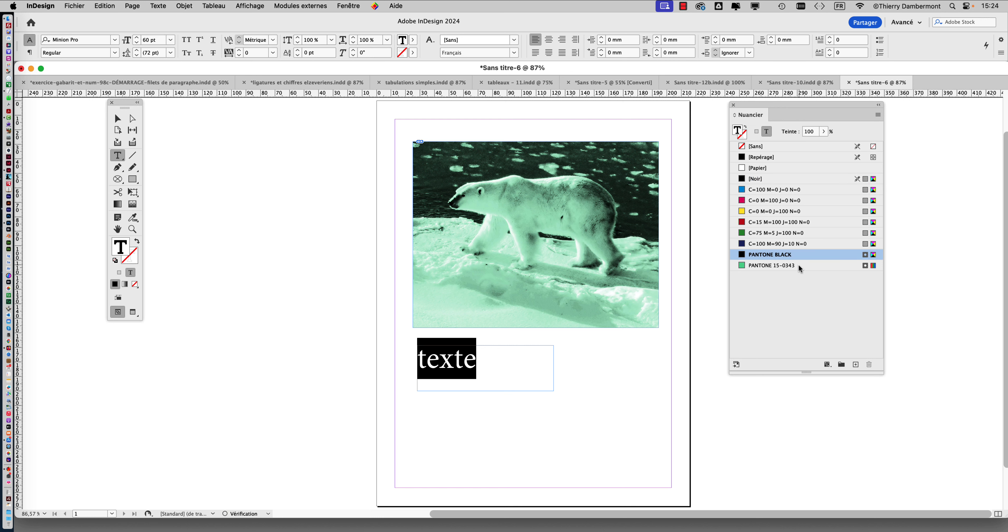
pyautogui.click(799, 264)
pyautogui.click(118, 122)
pyautogui.click(254, 234)
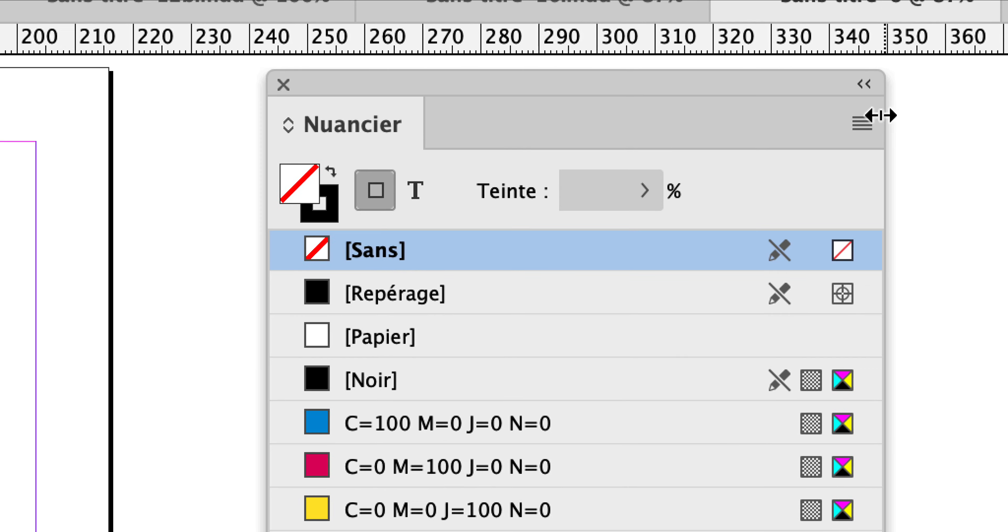
# Step: Create a mixed ink swatch combining PANTONE 15-0343 at 100% with a partial percentage of PANTONE BLACK, keeping the default name
pyautogui.click(770, 127)
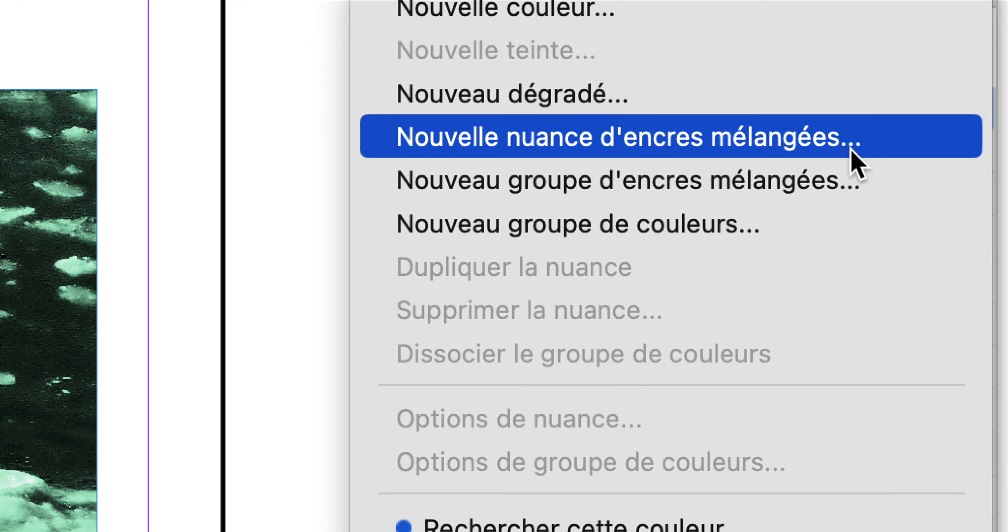
pyautogui.click(823, 240)
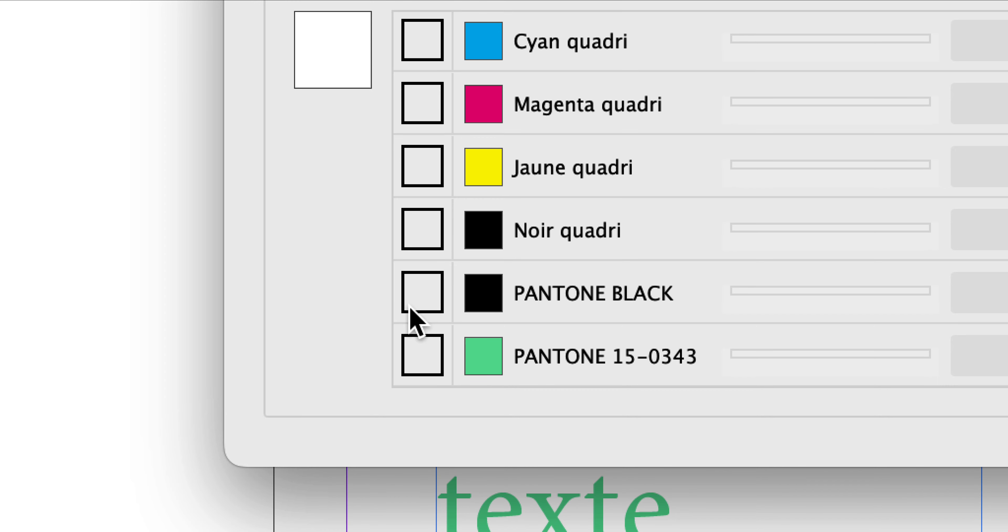
pyautogui.click(412, 308)
pyautogui.click(412, 319)
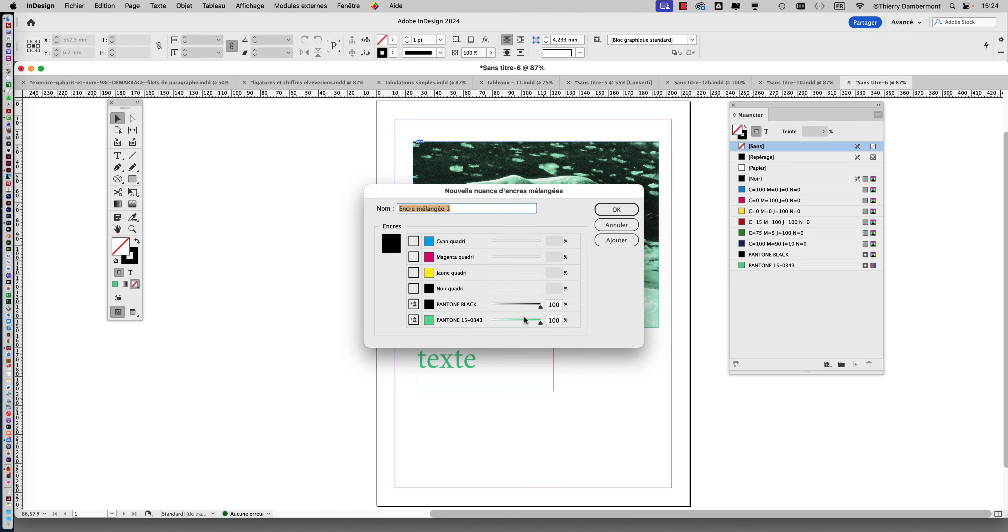
pyautogui.click(513, 305)
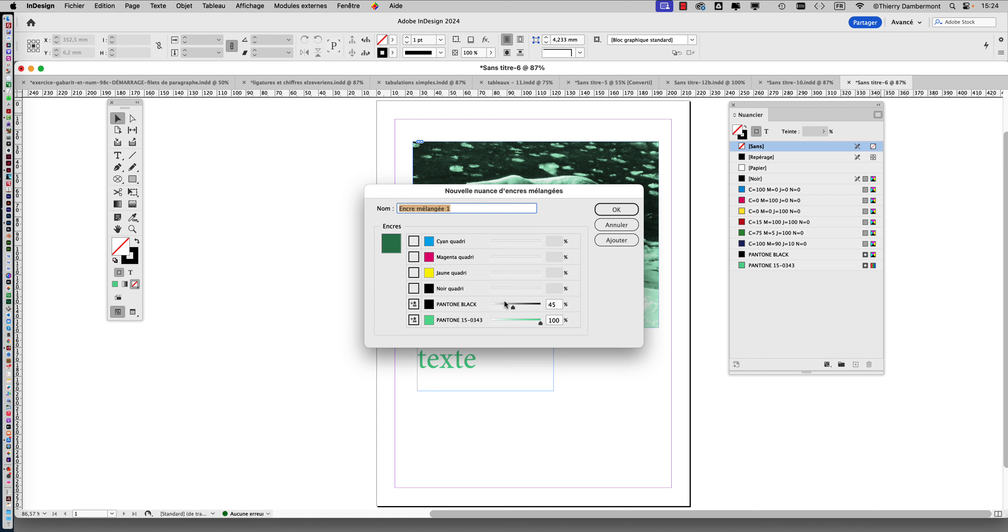
pyautogui.click(519, 308)
pyautogui.click(604, 211)
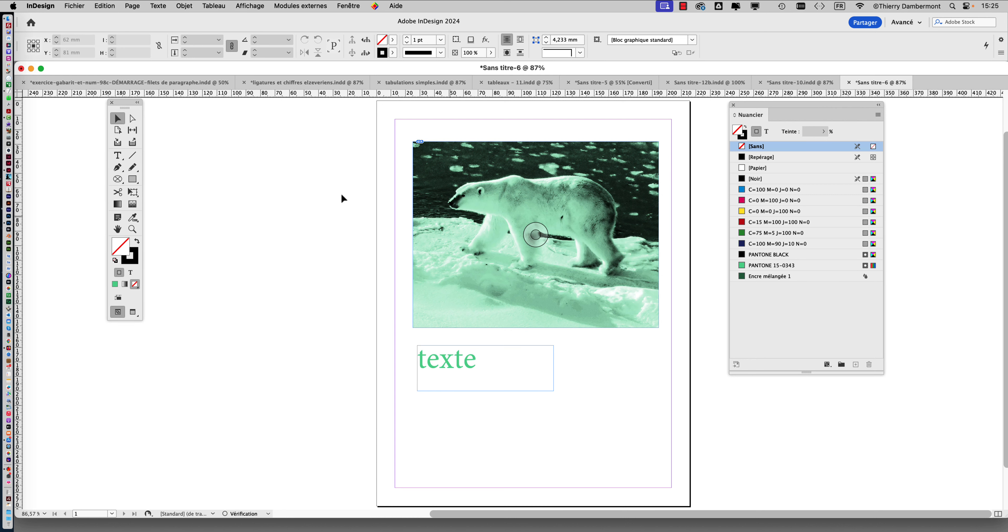
# Step: Draw a text frame about 56.5 x 82.5 mm below the image's right part, fill it with placeholder text and select the frame
pyautogui.click(119, 158)
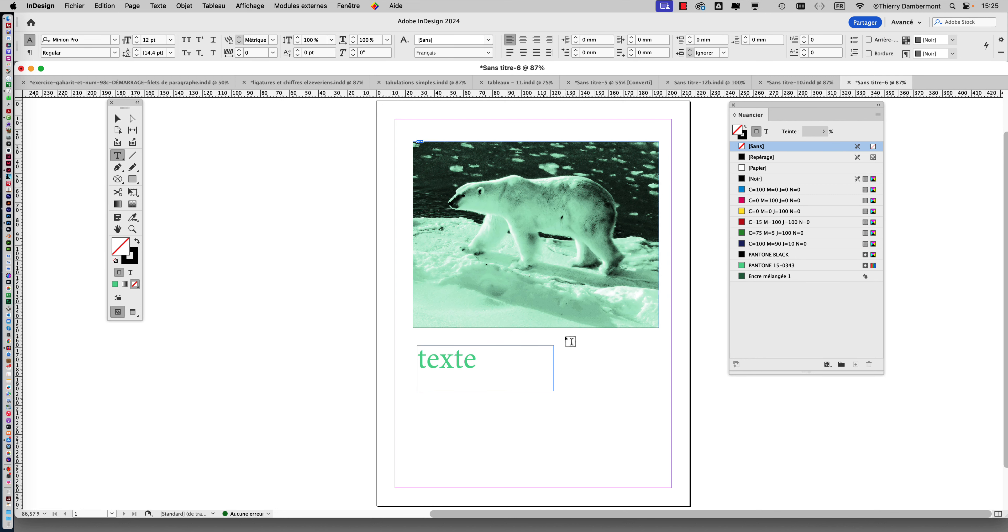
pyautogui.moveTo(565, 335); pyautogui.dragTo(648, 456)
pyautogui.rightClick(605, 378)
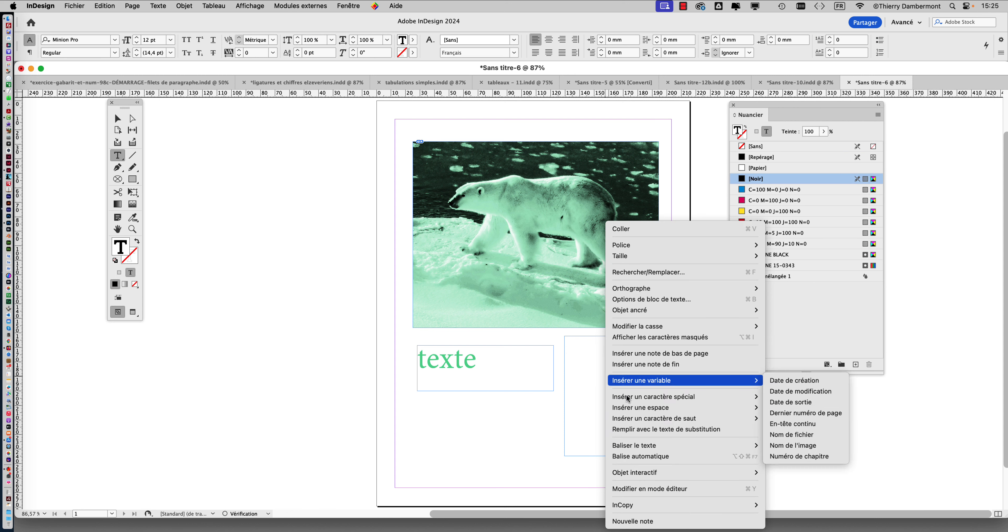
pyautogui.click(644, 429)
pyautogui.press('Escape')
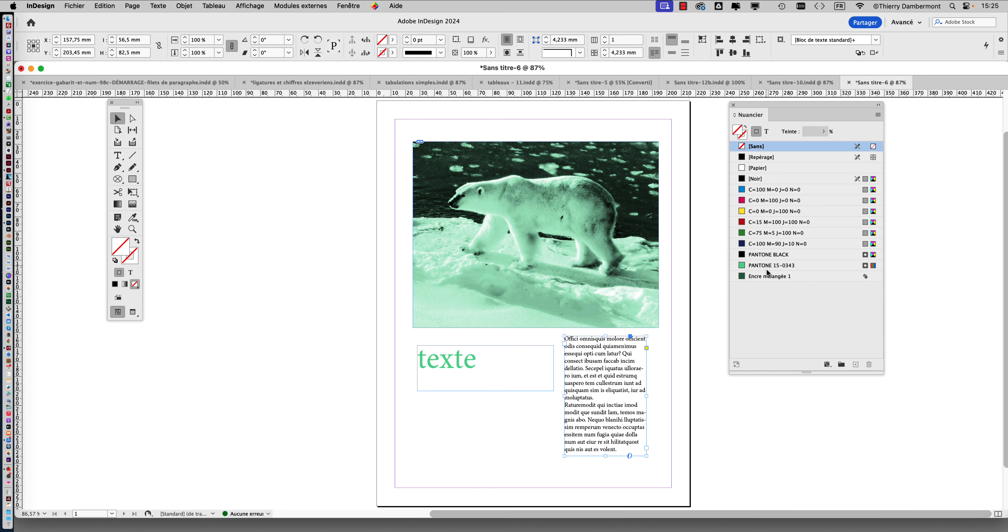
# Step: Colour the placeholder text itself with the Encre mélangée 1 swatch and move the "texte" frame to about X 121 mm, Y 177.85 mm
pyautogui.click(768, 275)
pyautogui.press('super+z')
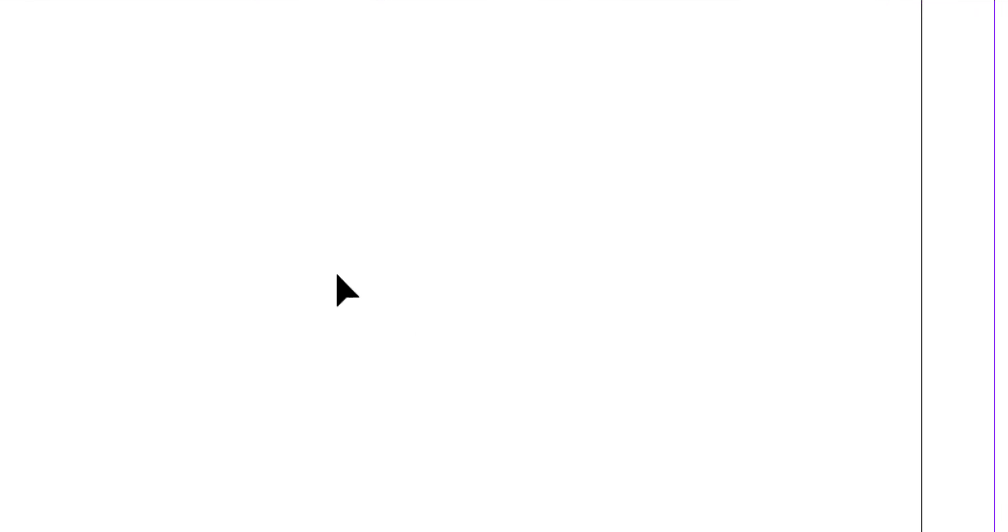
pyautogui.click(266, 185)
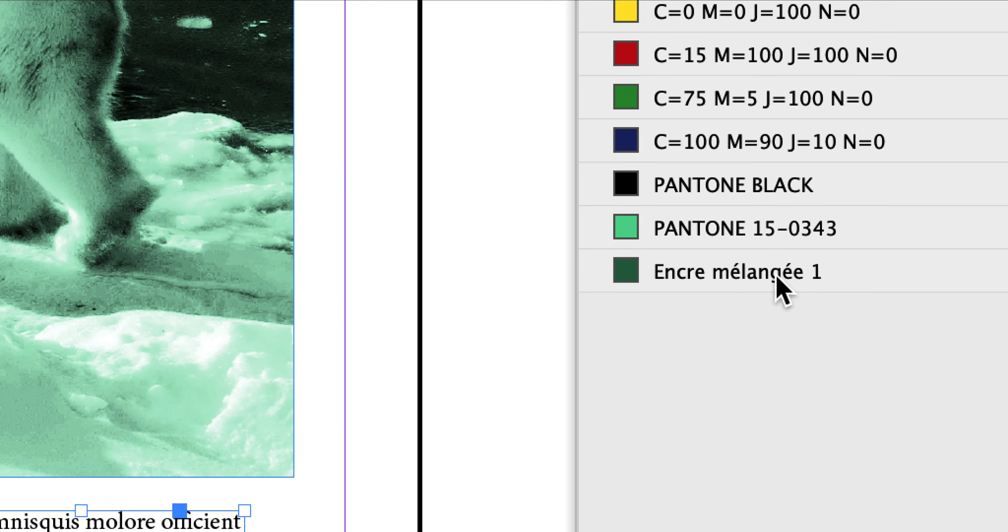
pyautogui.click(779, 284)
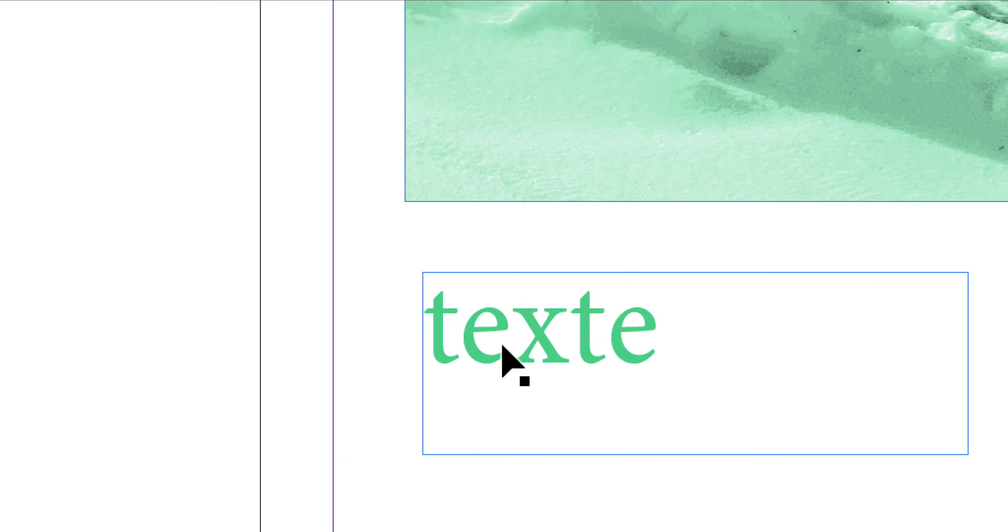
pyautogui.moveTo(138, 436); pyautogui.dragTo(403, 397)
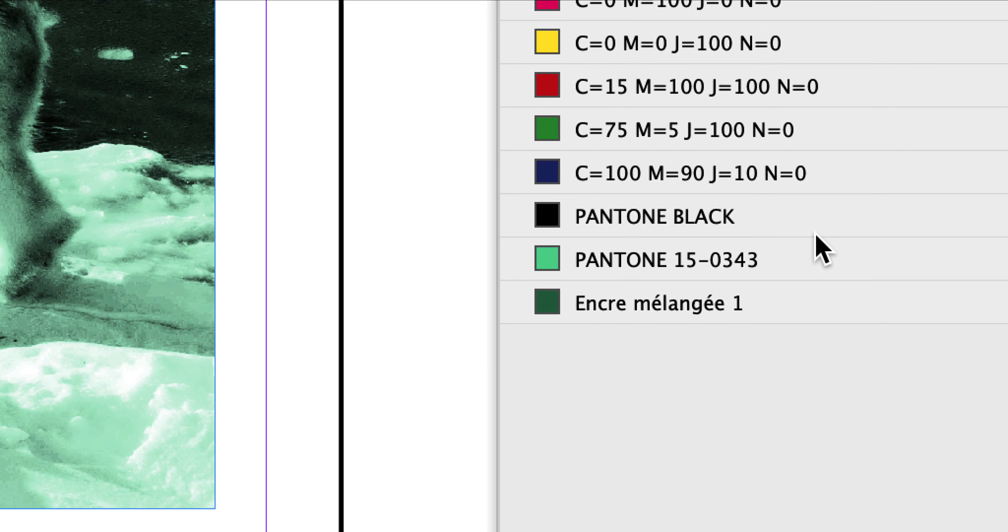
pyautogui.click(818, 256)
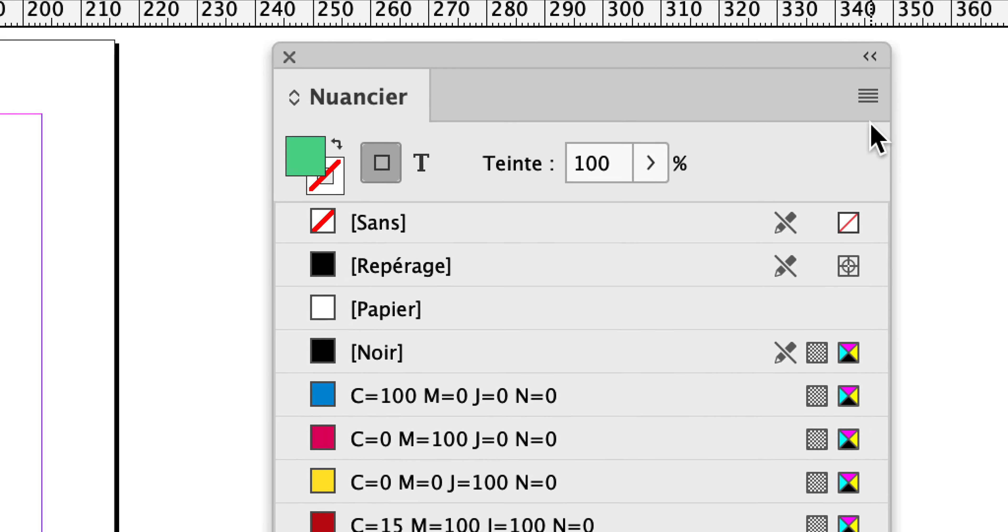
pyautogui.click(868, 95)
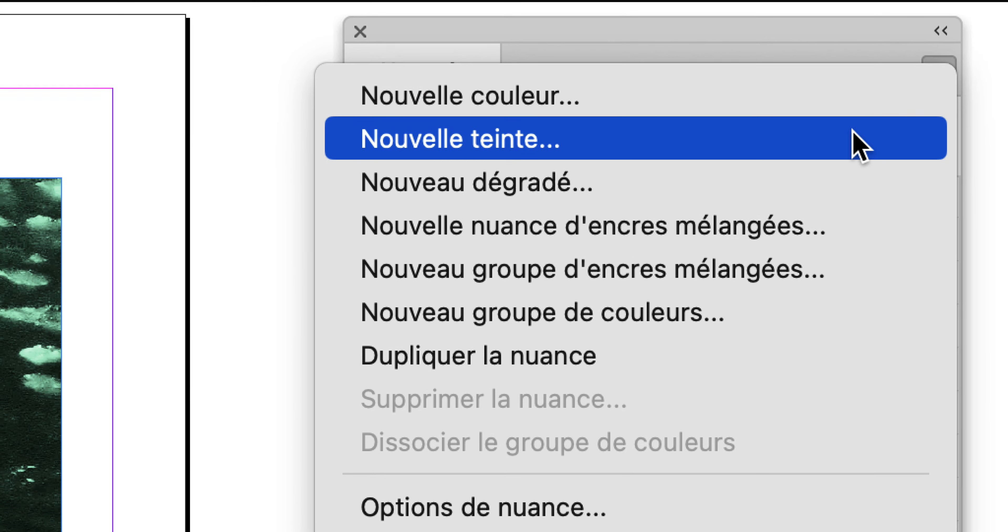
pyautogui.click(787, 192)
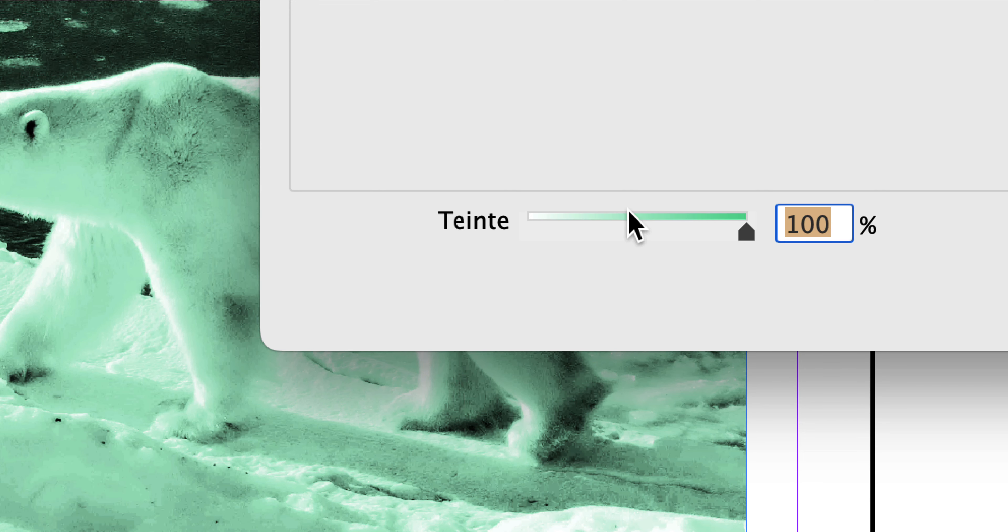
pyautogui.click(629, 213)
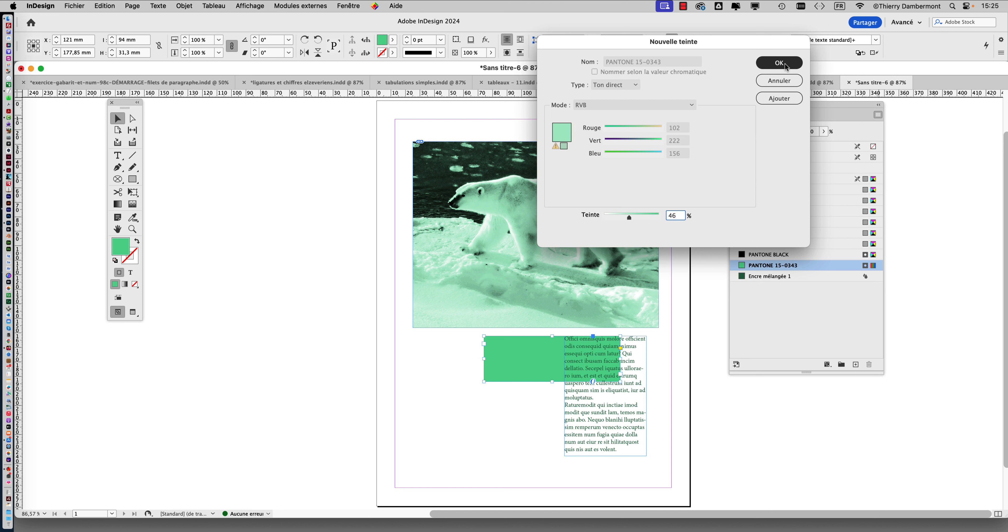
pyautogui.click(765, 82)
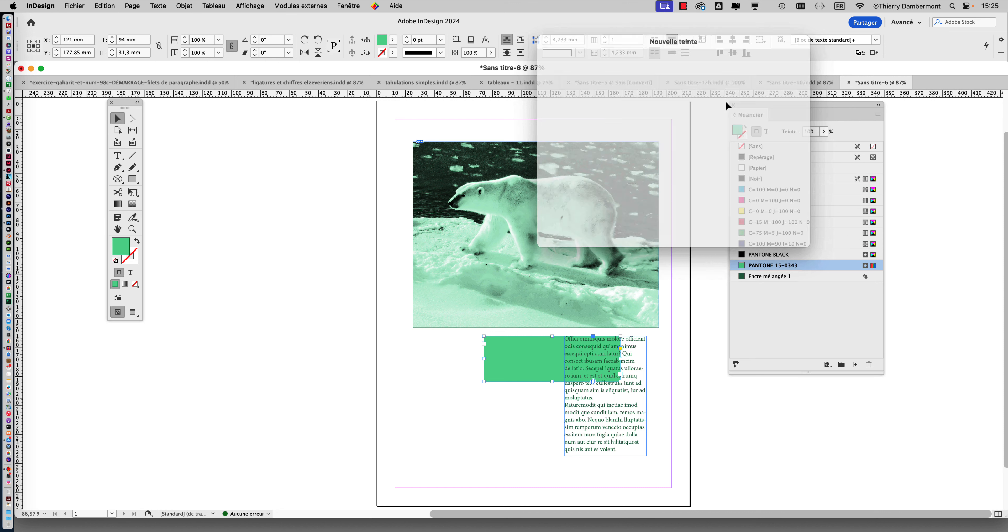
pyautogui.press('super+z')
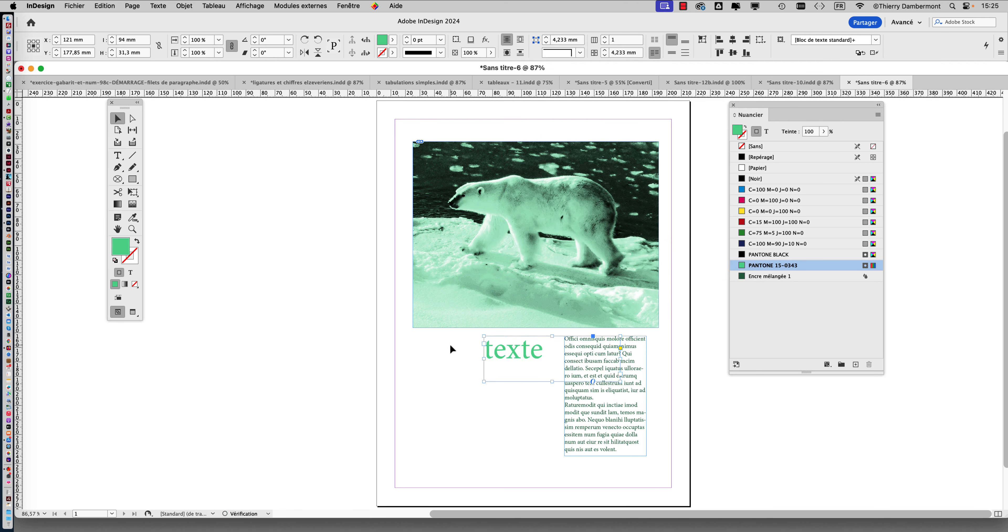
# Step: With nothing selected on the page, create a 50% tint swatch of PANTONE 15-0343
pyautogui.click(453, 353)
pyautogui.click(878, 116)
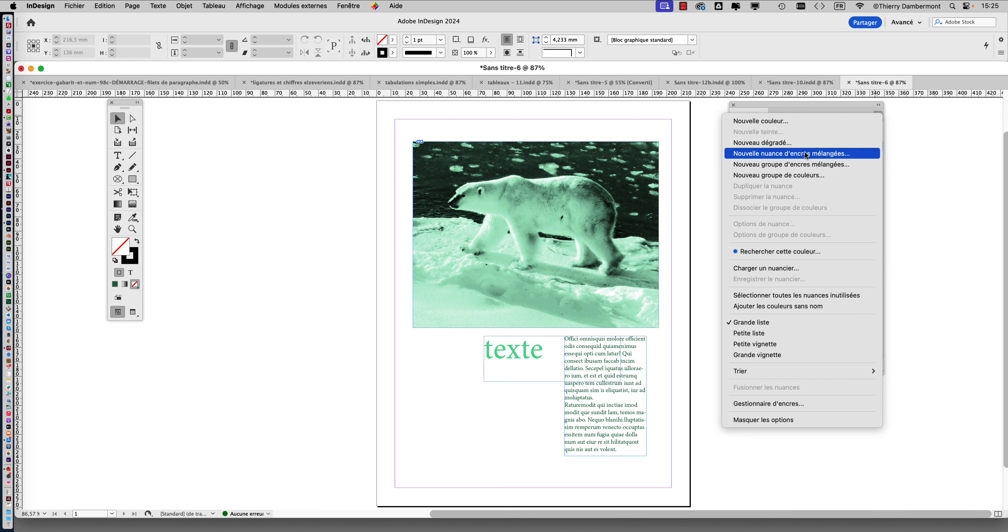
pyautogui.click(795, 109)
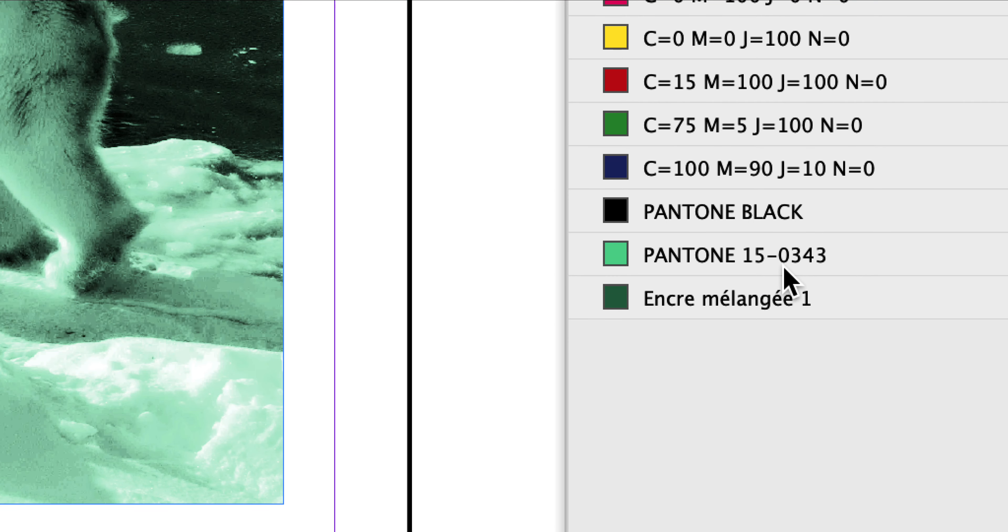
pyautogui.click(784, 267)
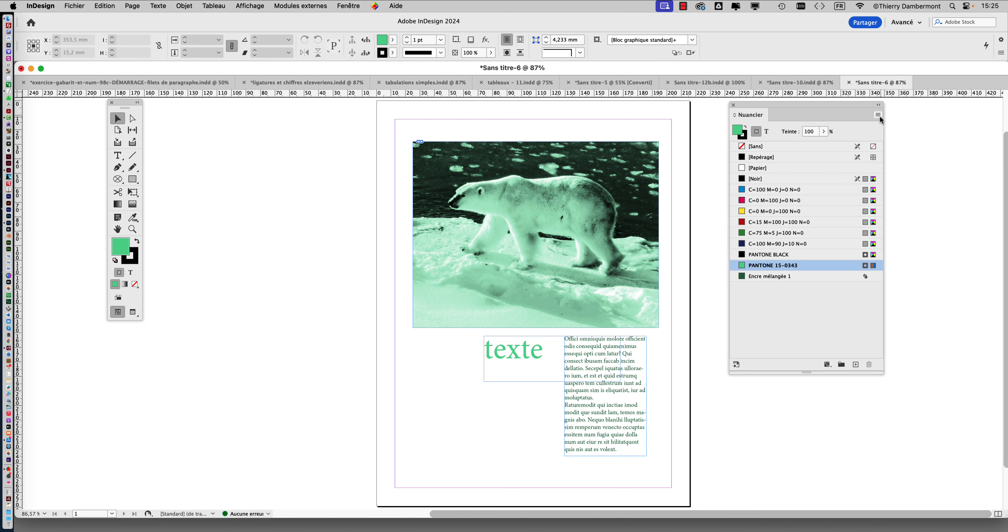
pyautogui.click(878, 115)
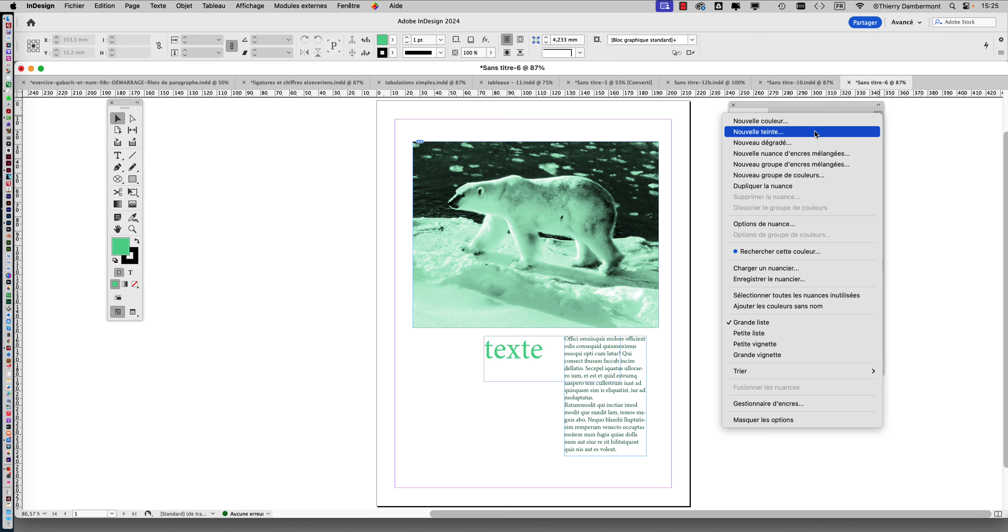
pyautogui.click(814, 129)
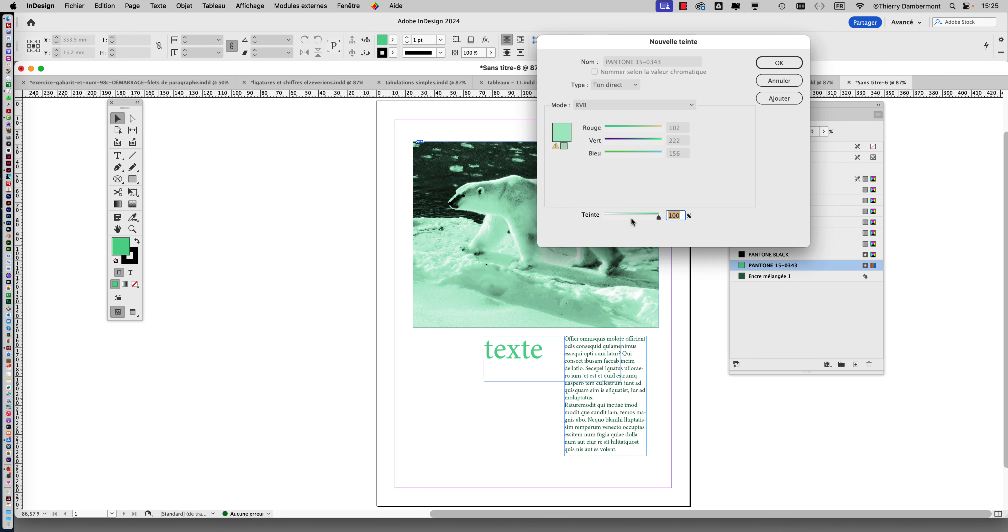
pyautogui.click(778, 63)
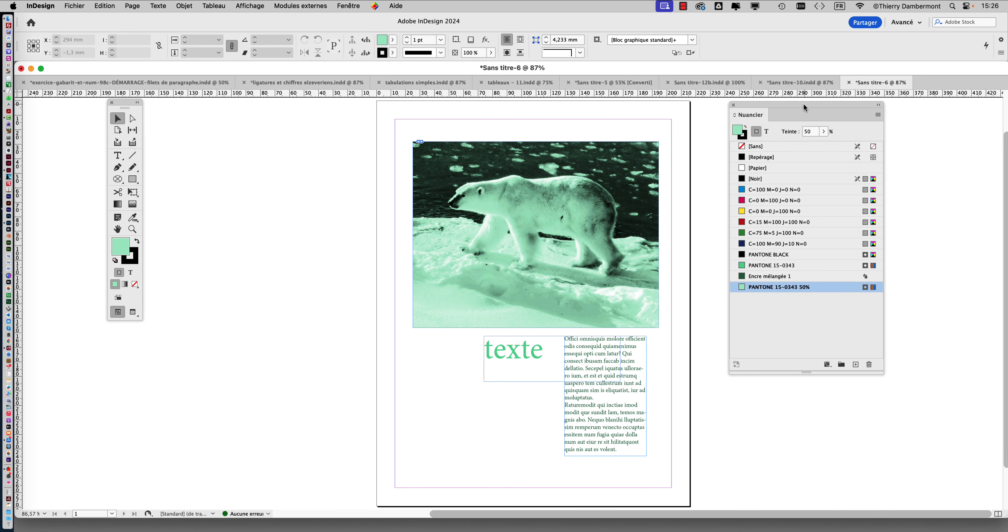
# Step: Place the swatches panel beside the tools and show the layout in preview mode without frame edges and margins
pyautogui.moveTo(804, 104); pyautogui.dragTo(278, 117)
pyautogui.click(795, 253)
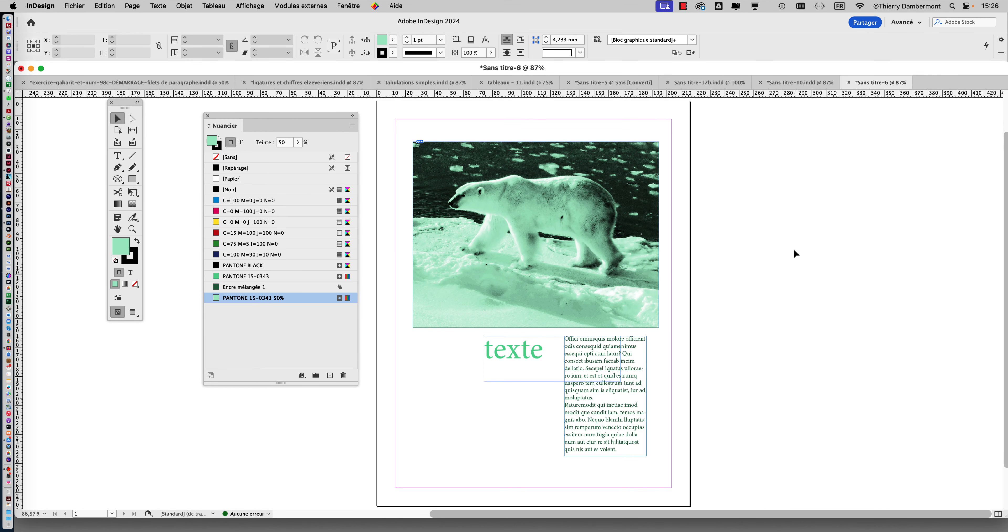
pyautogui.click(132, 312)
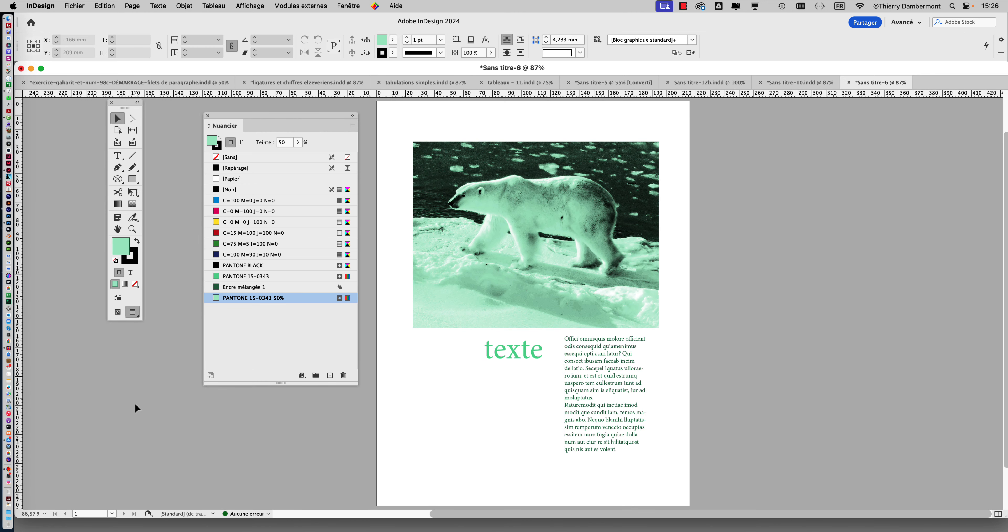
# Step: Save the layout as an InDesign 2024 document
pyautogui.click(80, 8)
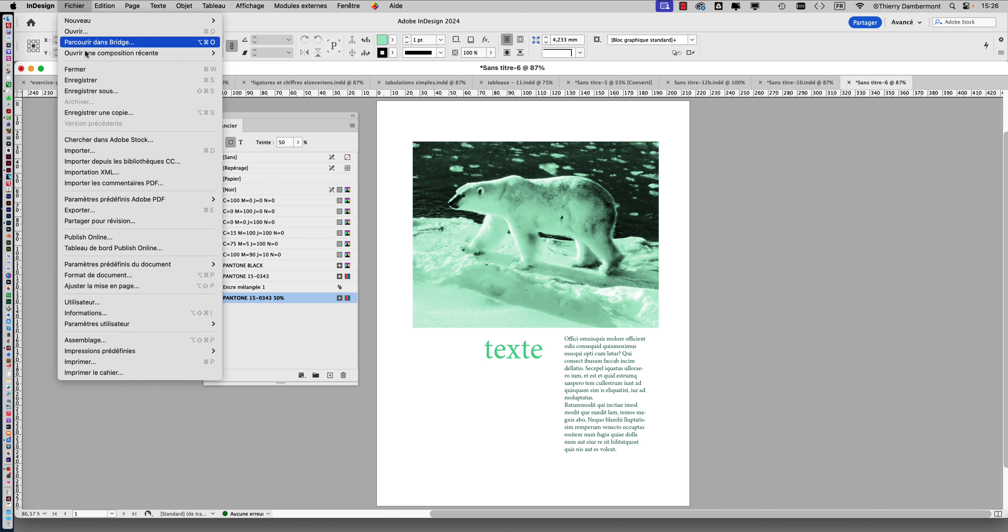
pyautogui.click(98, 91)
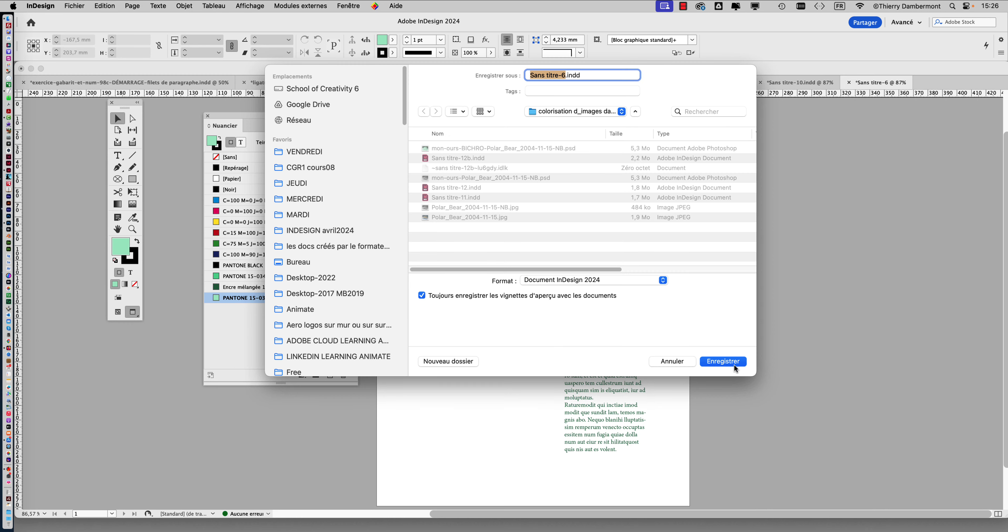